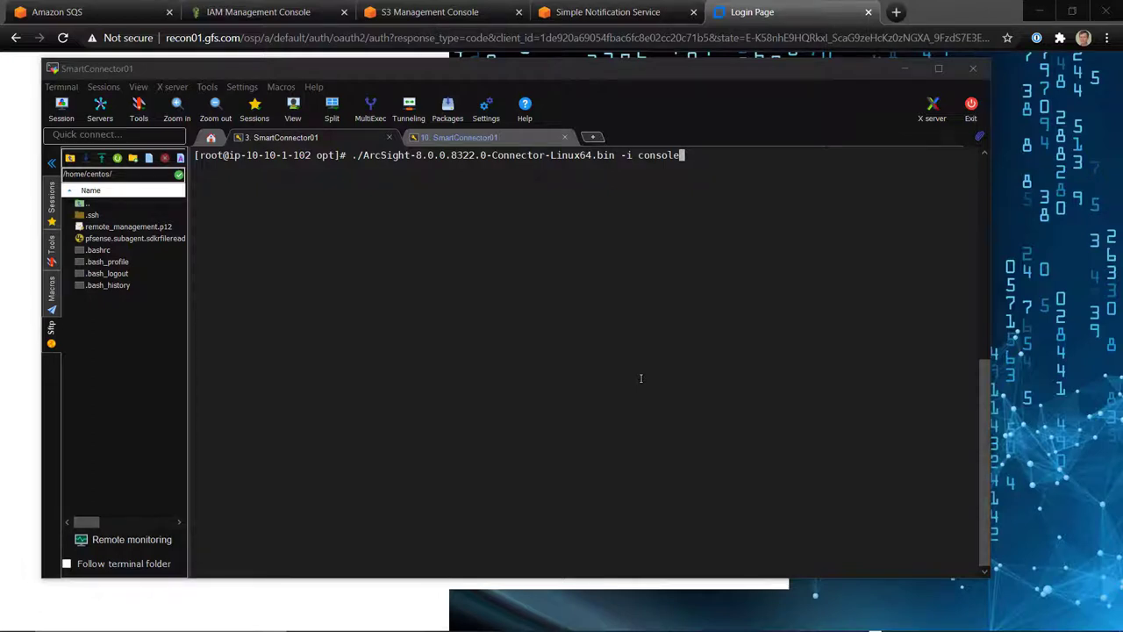
Run the ArcSight-8.0.0.8322.0 connector installer in console mode, installing to /opt/connectors/s3, and exit it on completion
click(585, 331)
key(Return)
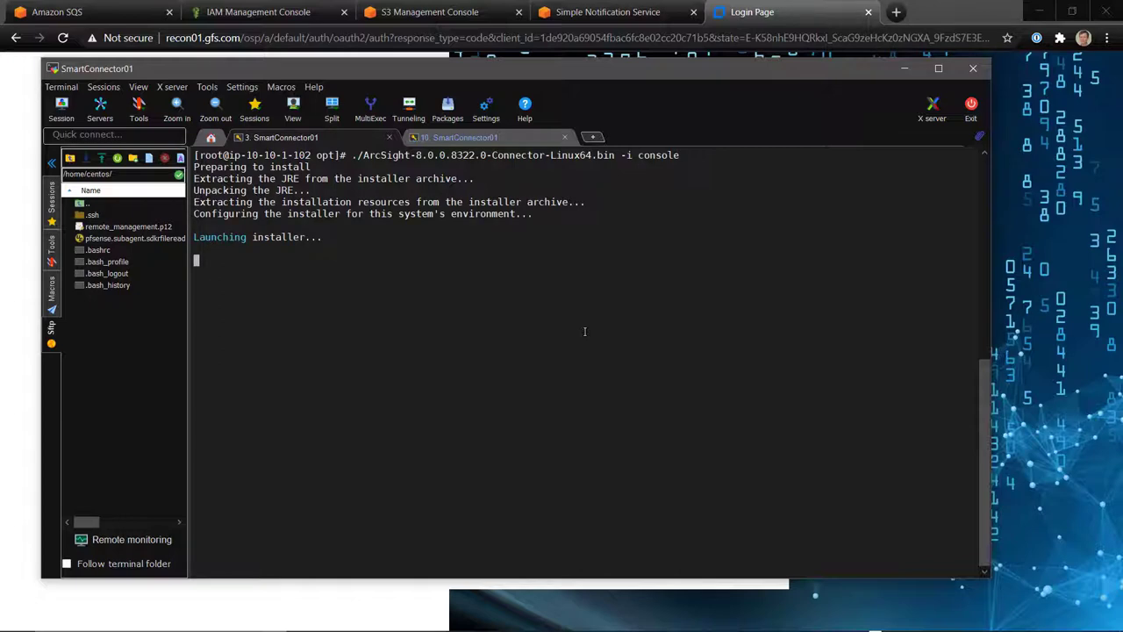
click(874, 625)
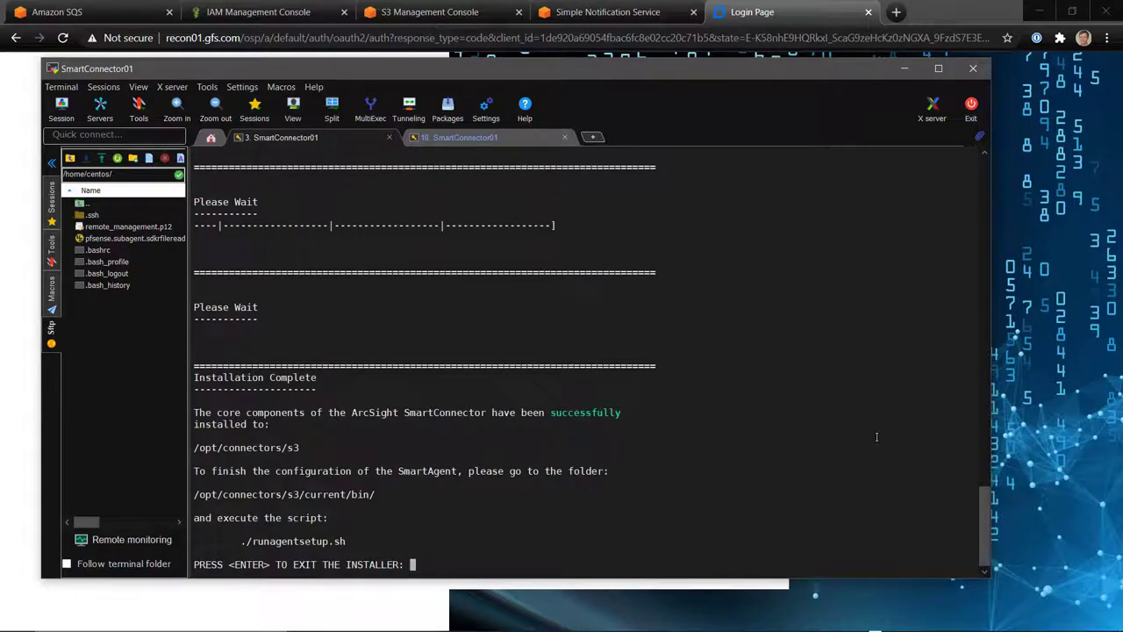
key(Return)
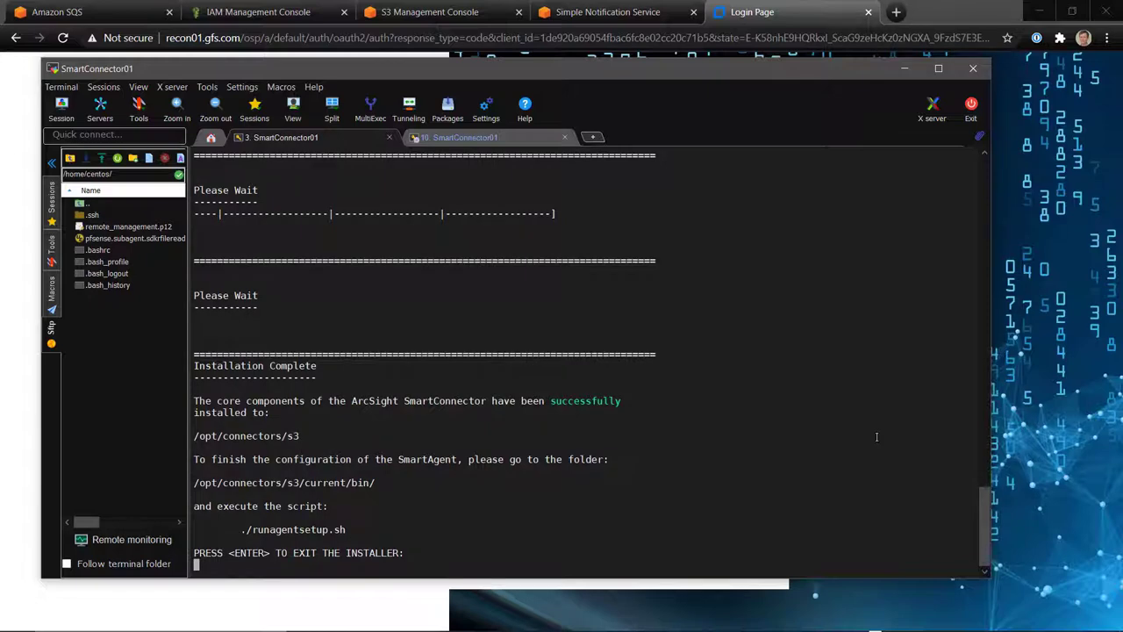
key(Return)
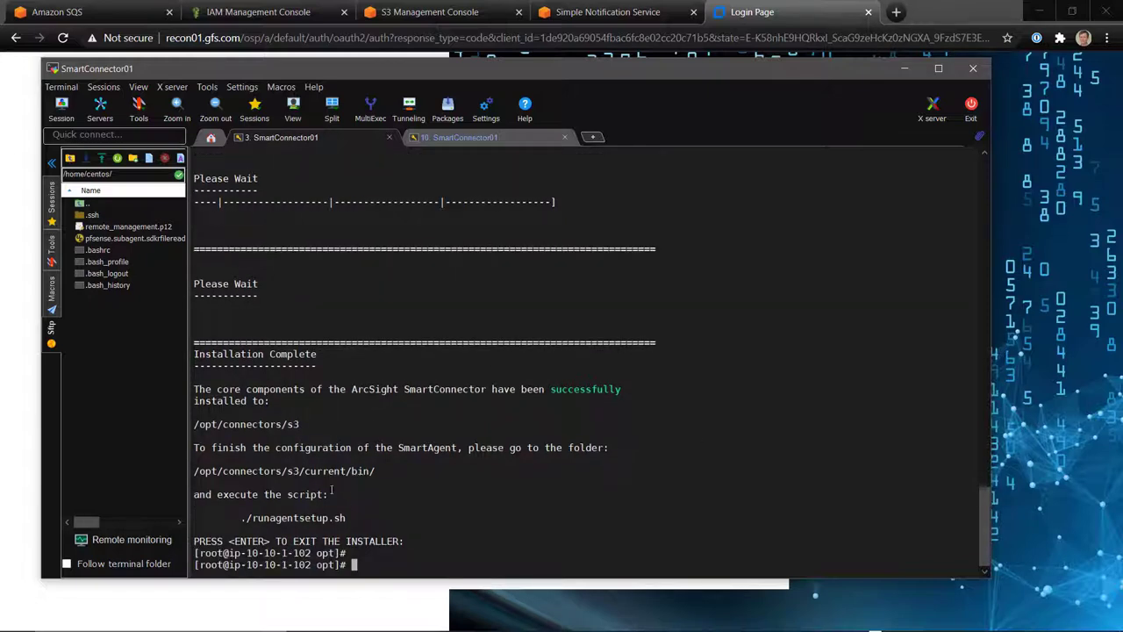
Launch the connector setup with /opt/connectors/s3/current/bin/runagentsetup.sh -i console
double_click(298, 471)
right_click(299, 471)
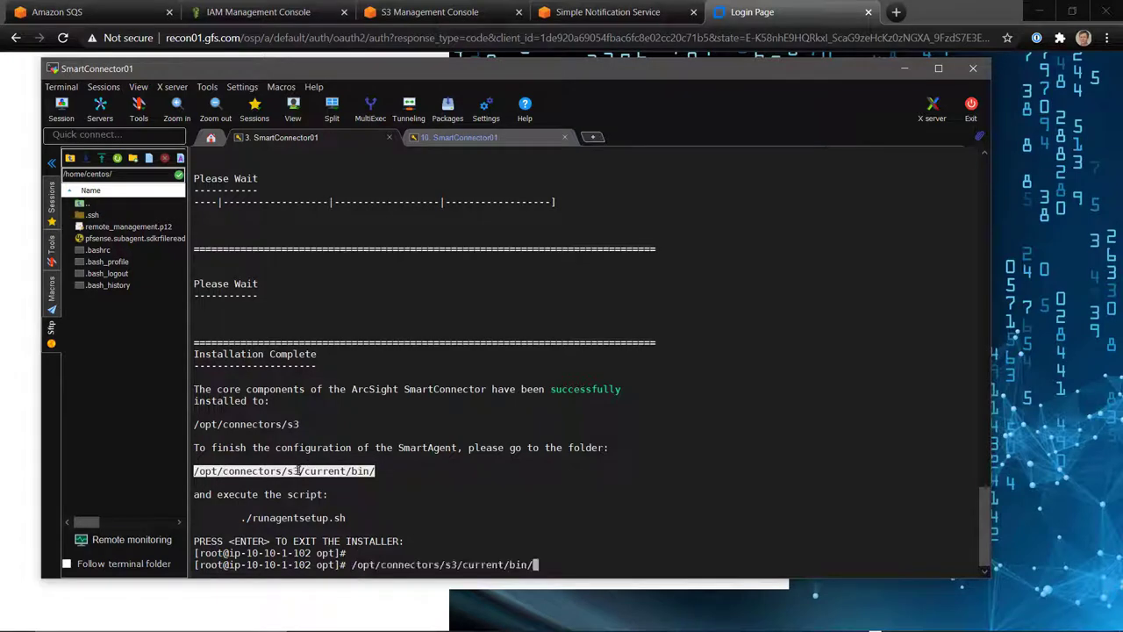
text(run)
key(Tab)
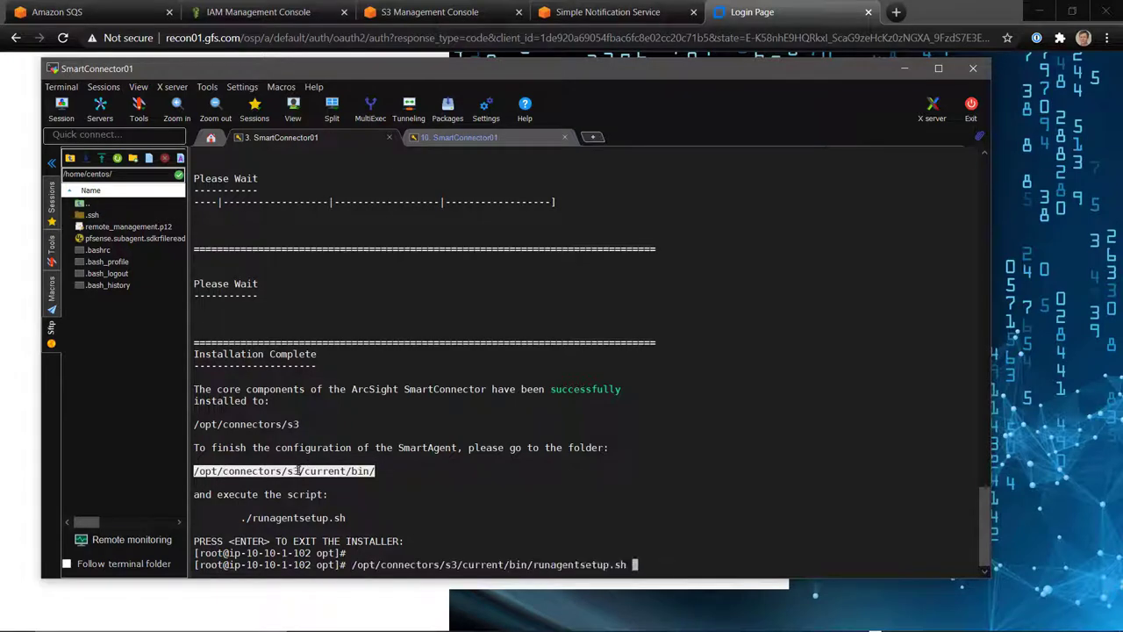
text(-i console)
key(Return)
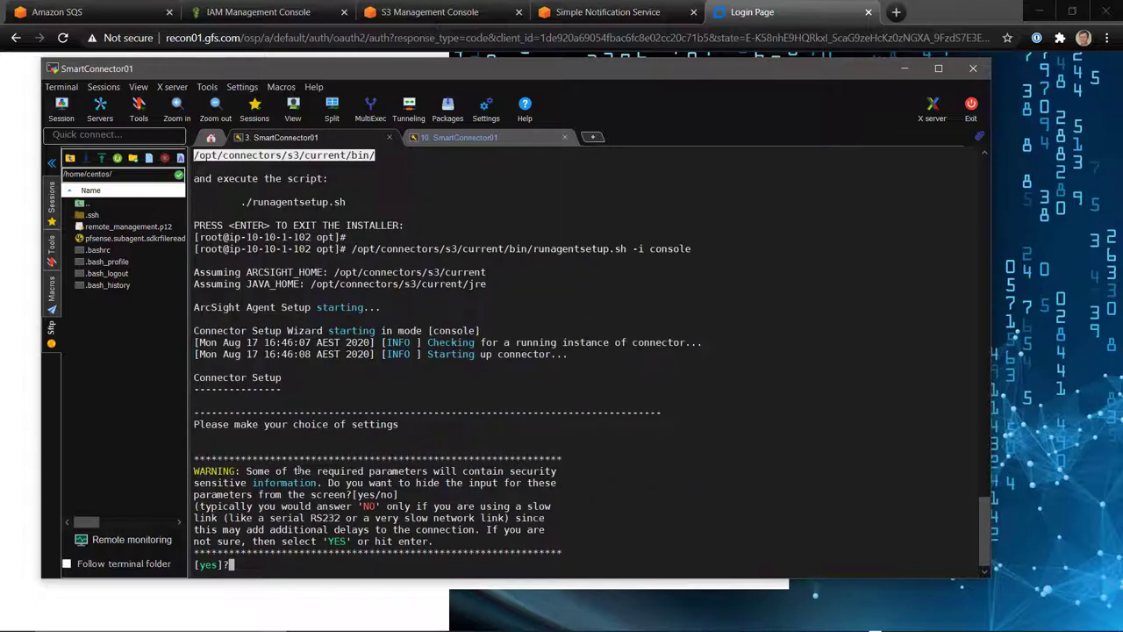
Hide private parameter input, set the Unique Generator ID to 3334, and accept the default FIPS, remote management, port and IP version settings
key(Return)
text(3334)
key(Return)
key(Return)
key(Return)
key(Return)
key(Return)
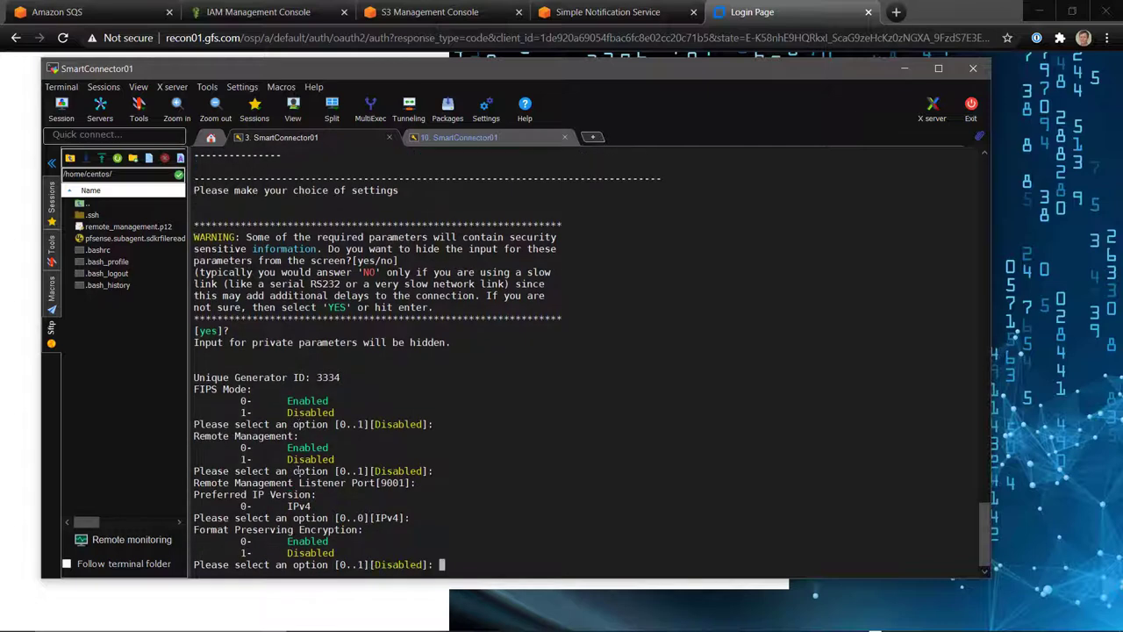
Keep Format Preserving Encryption disabled with its default parameters, then confirm the global settings and continue
key(Return)
key(Return)
key(Return)
key(Return)
key(Return)
key(Return)
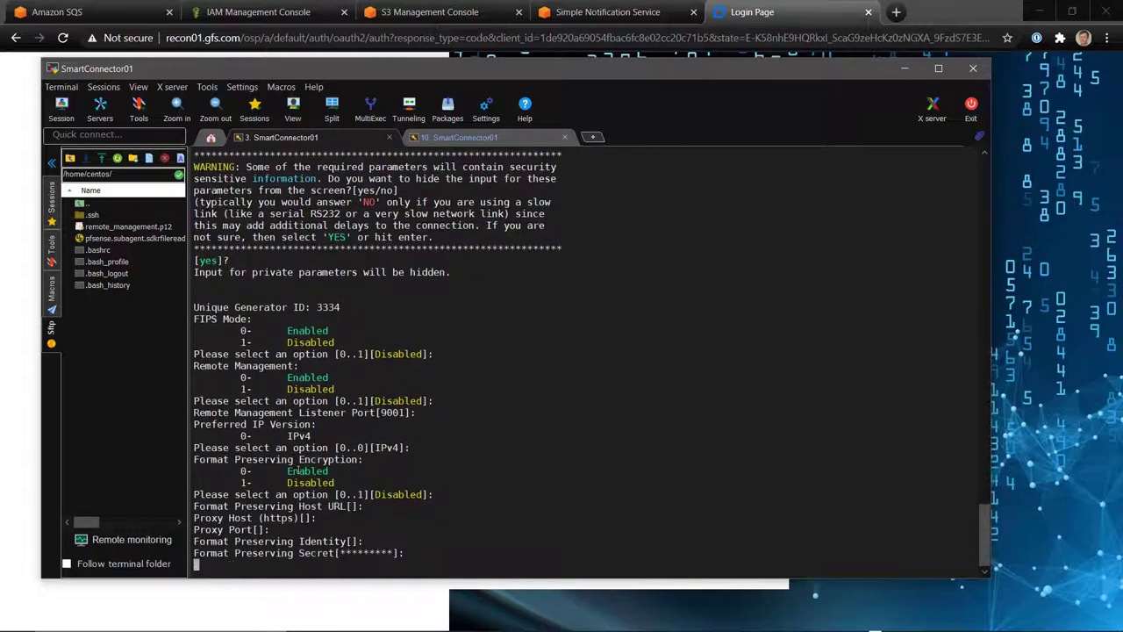
key(Return)
text(y)
key(Return)
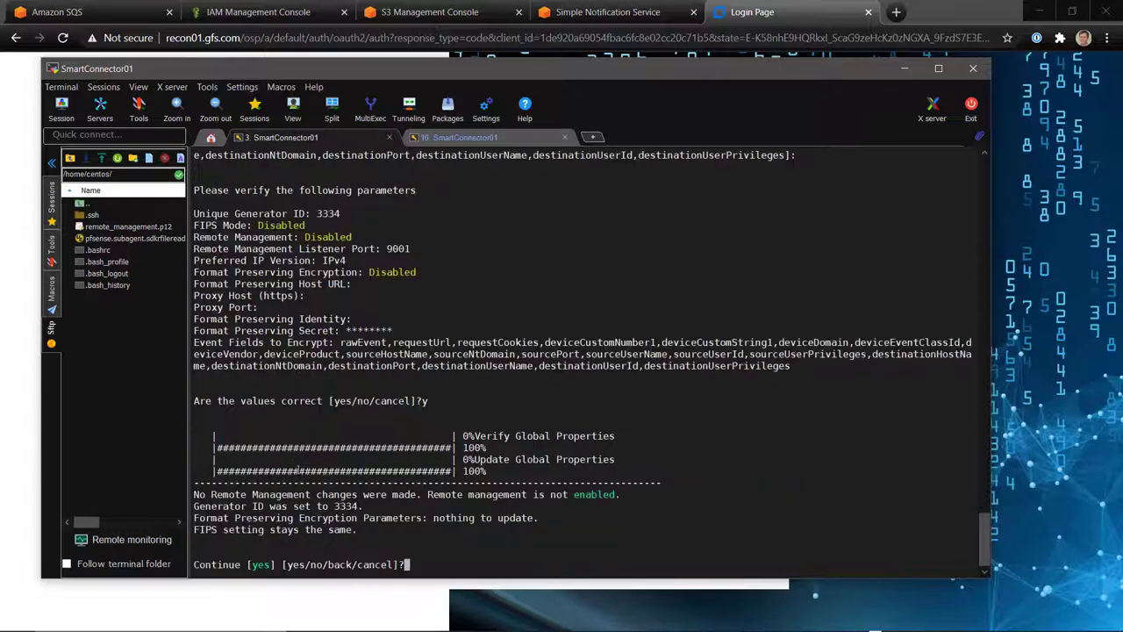
key(Return)
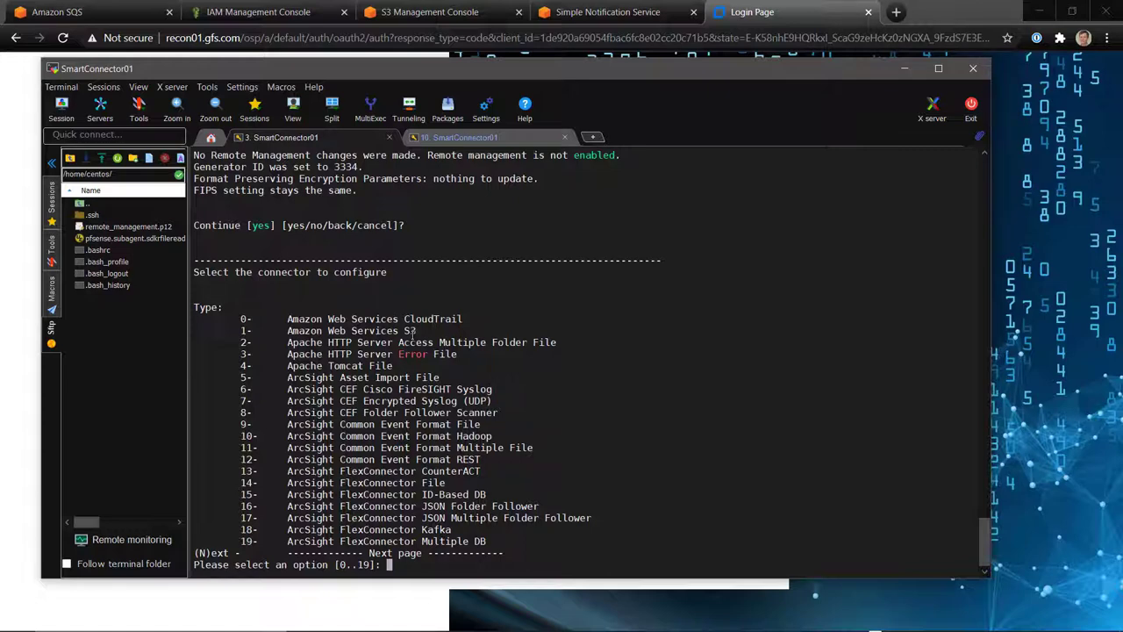
Choose Amazon Web Services S3 as the connector type and confirm it
text(1)
key(Return)
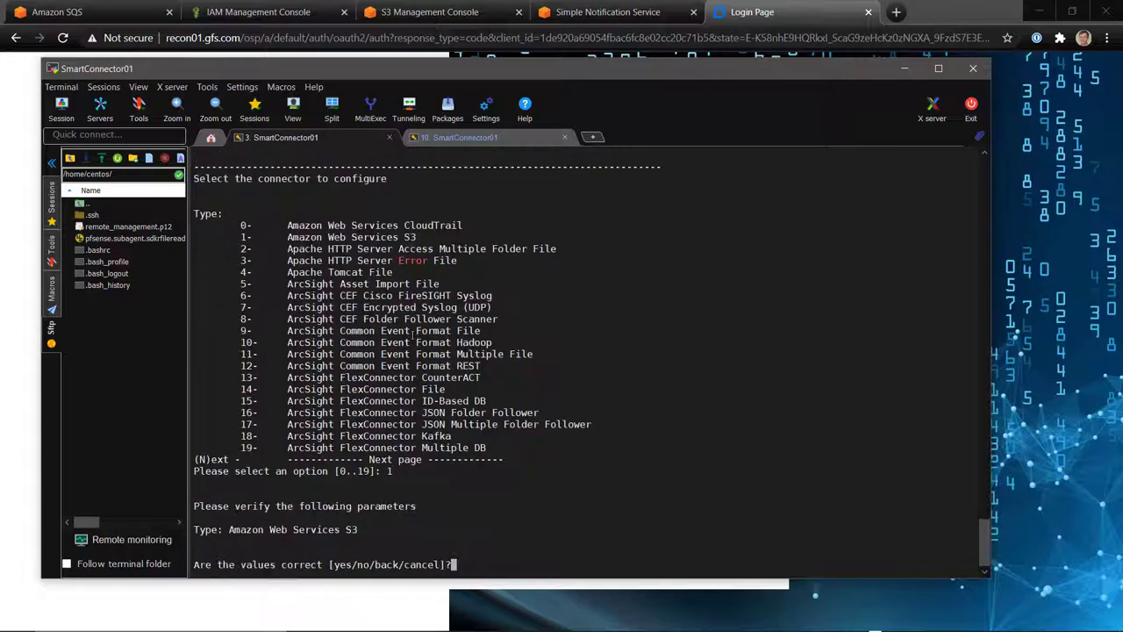
text(y)
key(Return)
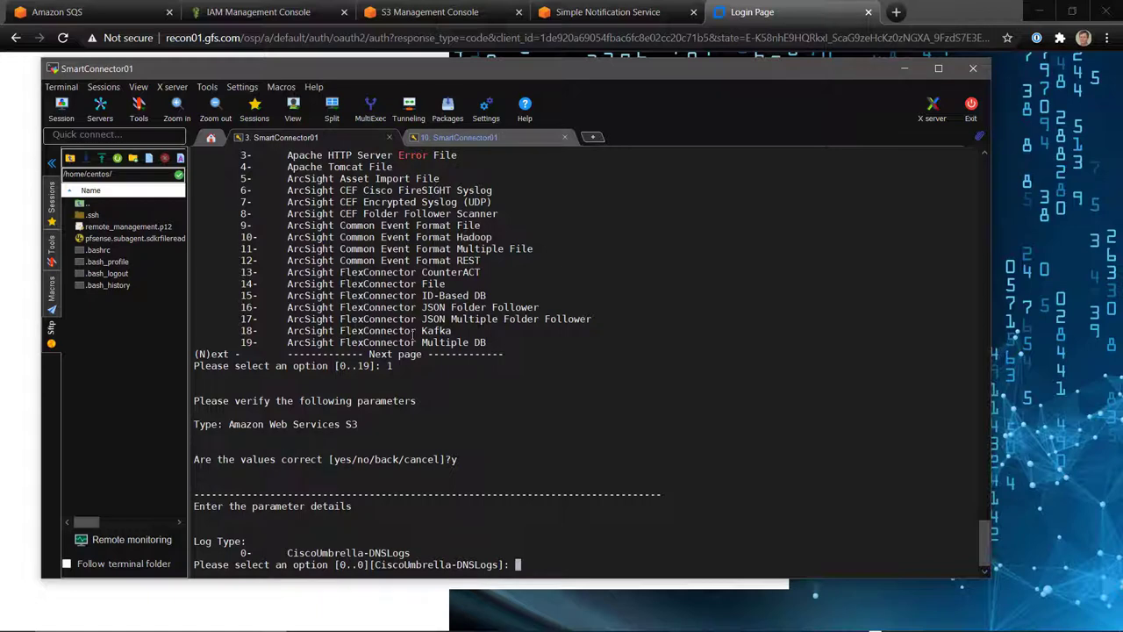
Accept CiscoUmbrella-DNSLogs as the log type and leave the proxy host, port, user name and password blank
key(Return)
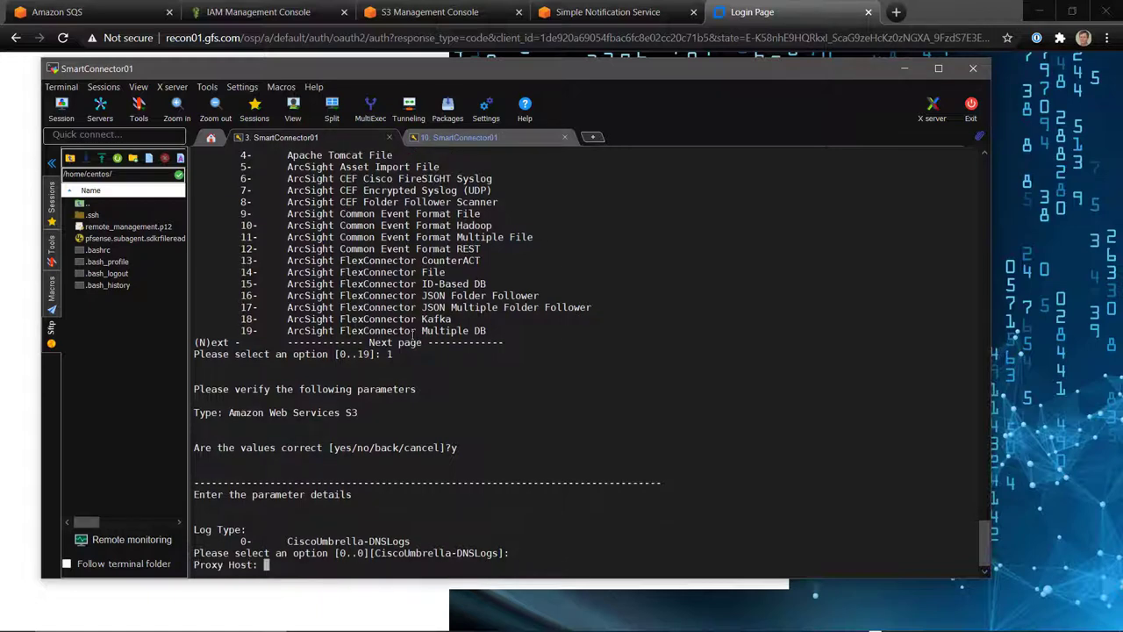
key(Return)
key(Return)
key(Return)
key(Return)
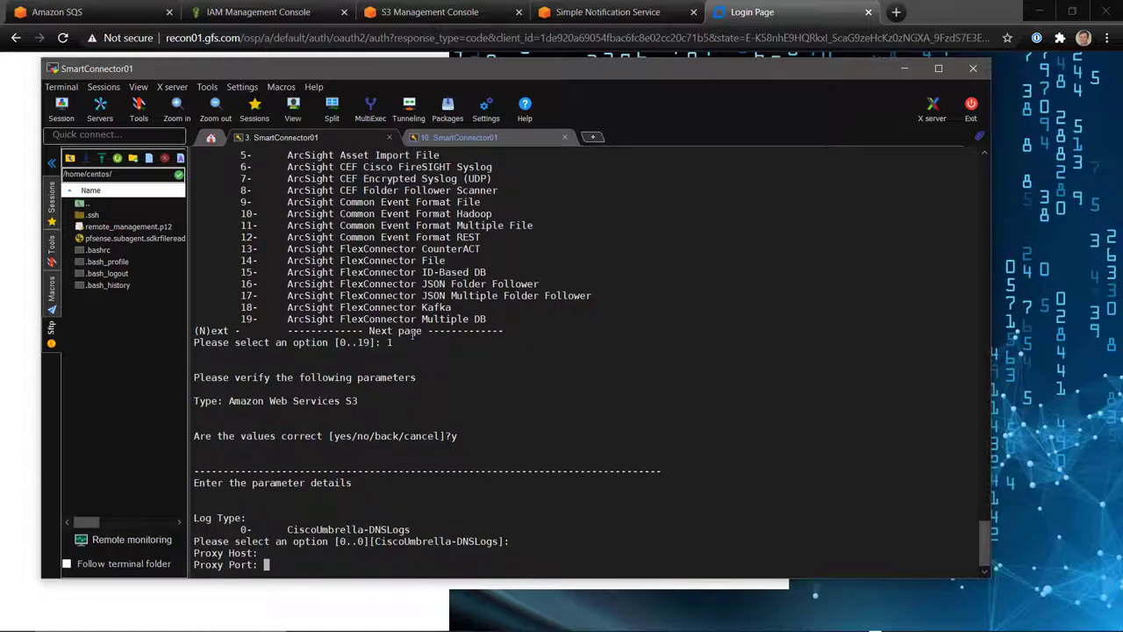
key(Return)
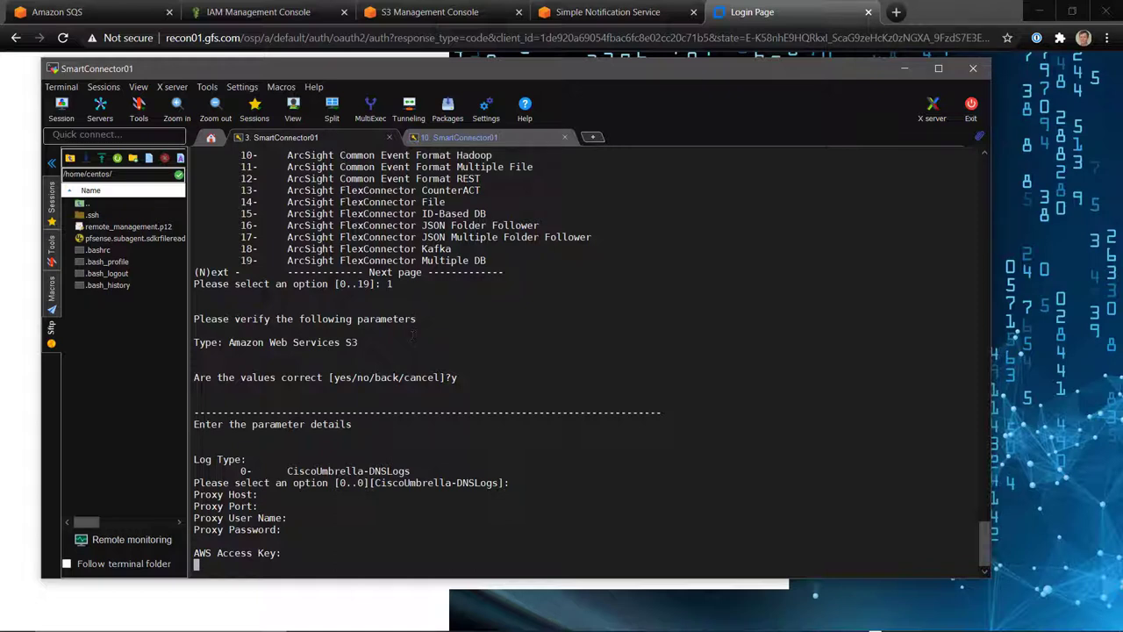
Copy the AWS access key from the Notepad++ notes and enter it at the connector's AWS Access Key prompt
click(797, 616)
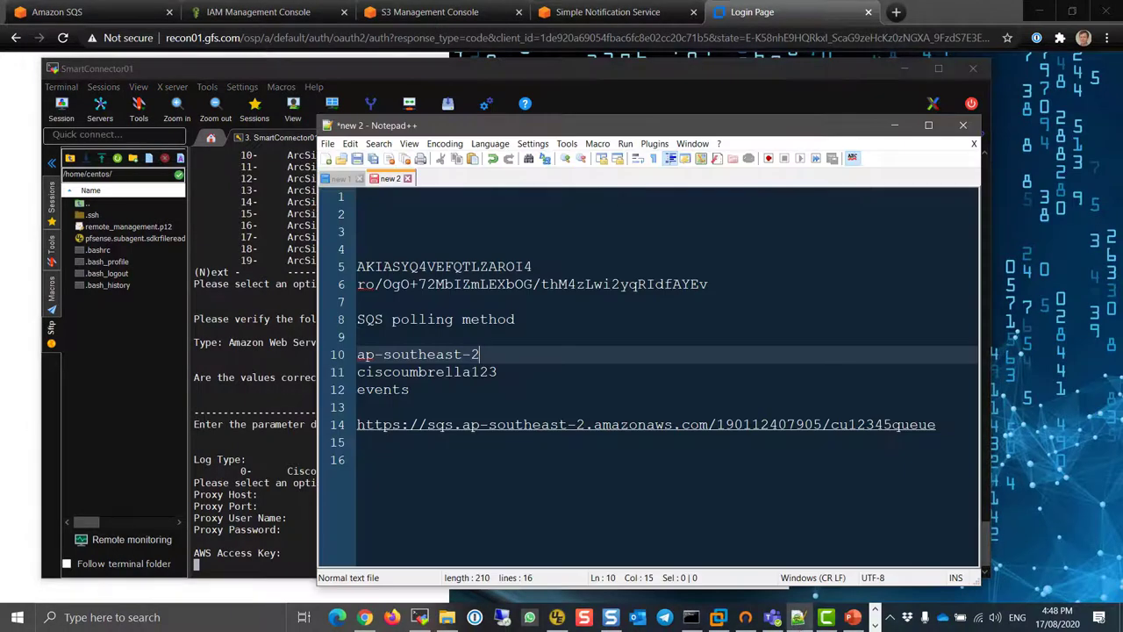
drag(591, 128, 703, 39)
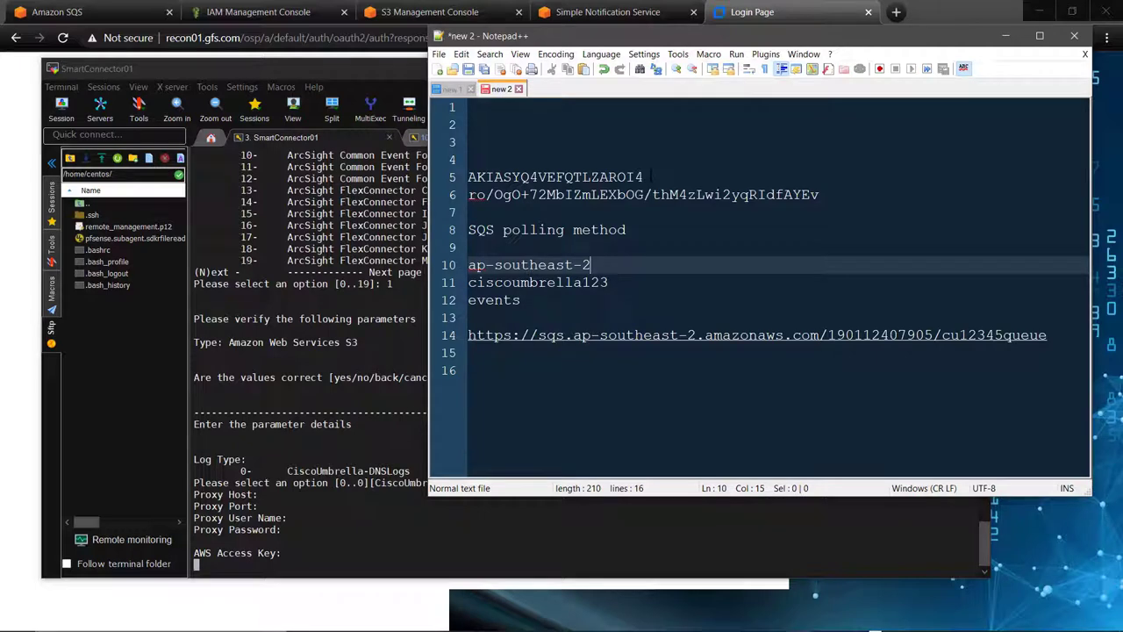
double_click(641, 177)
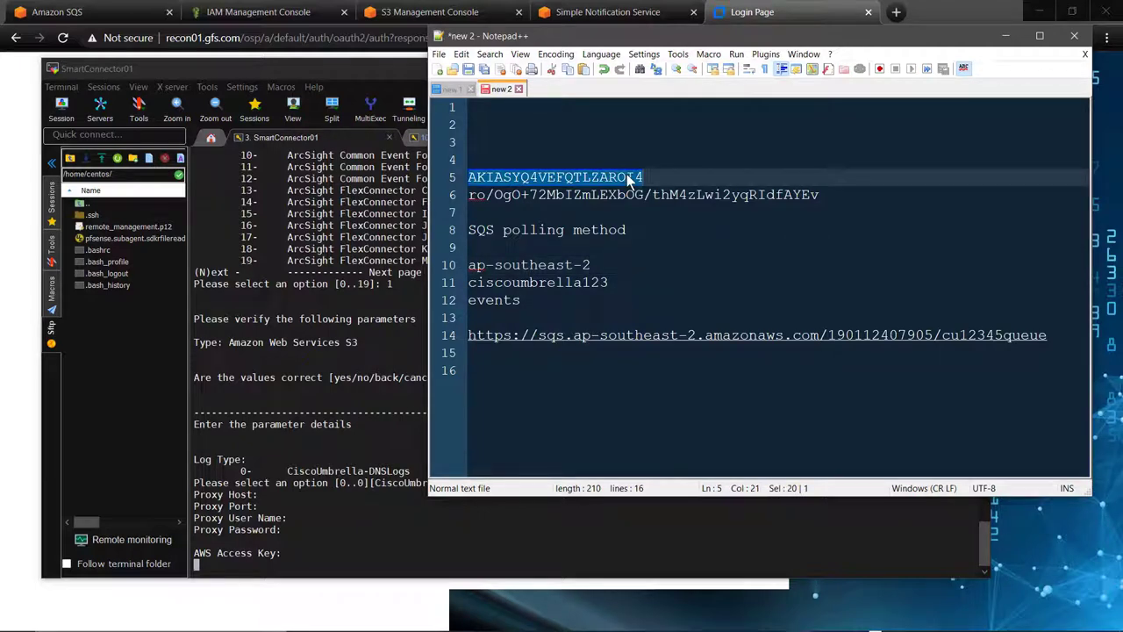
click(386, 357)
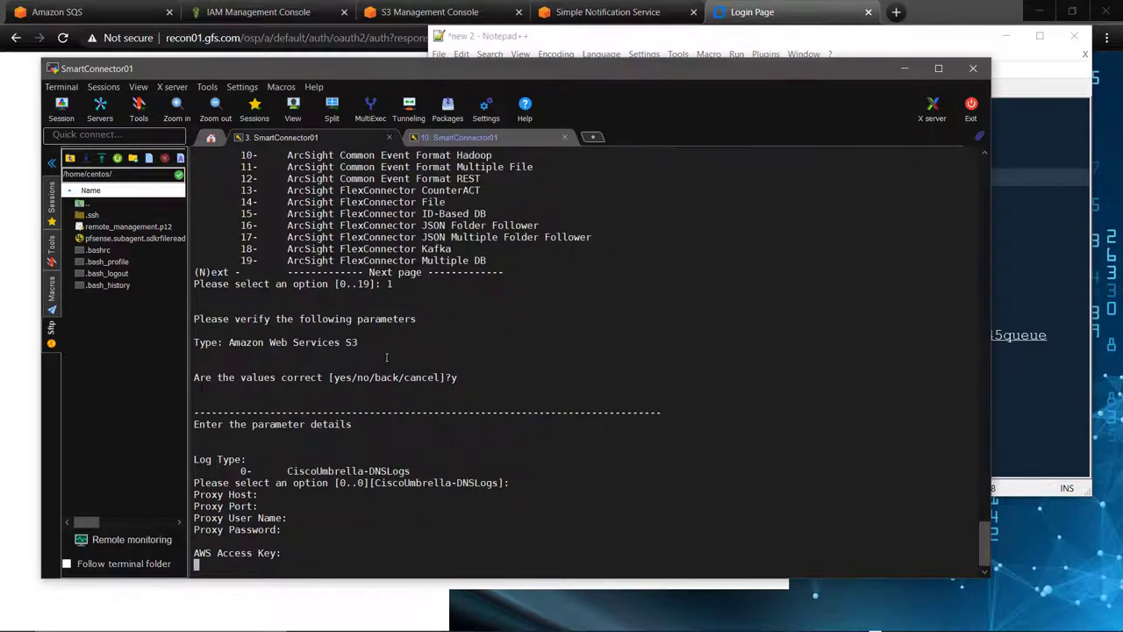
right_click(386, 357)
key(Return)
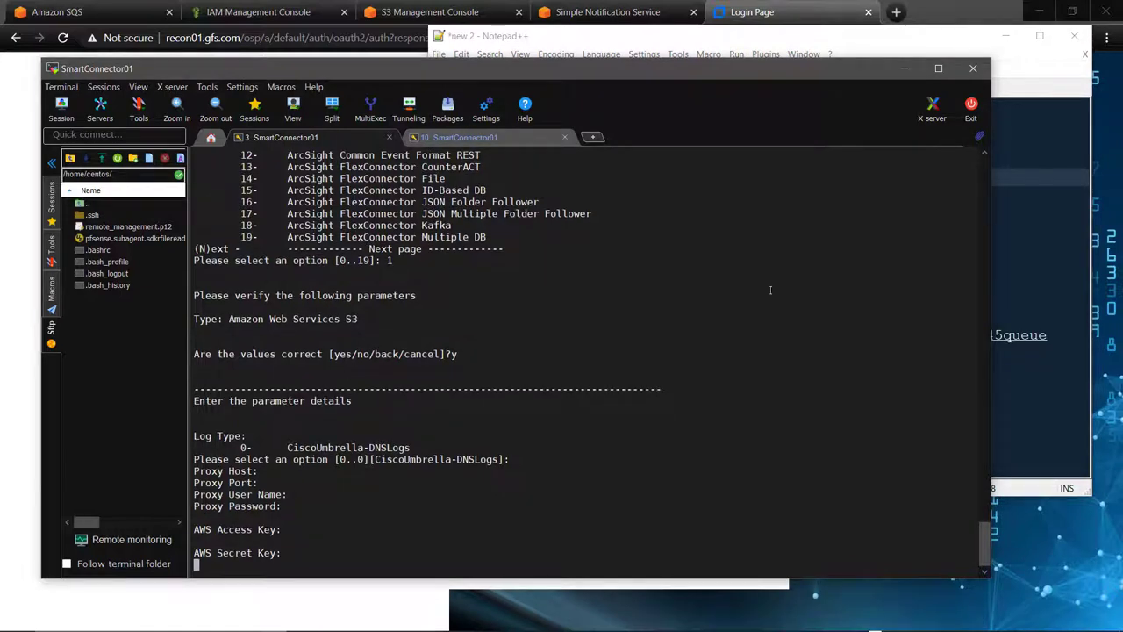
Copy the AWS secret key from the Notepad++ notes and enter it at the AWS Secret Key prompt
key(alt+Tab)
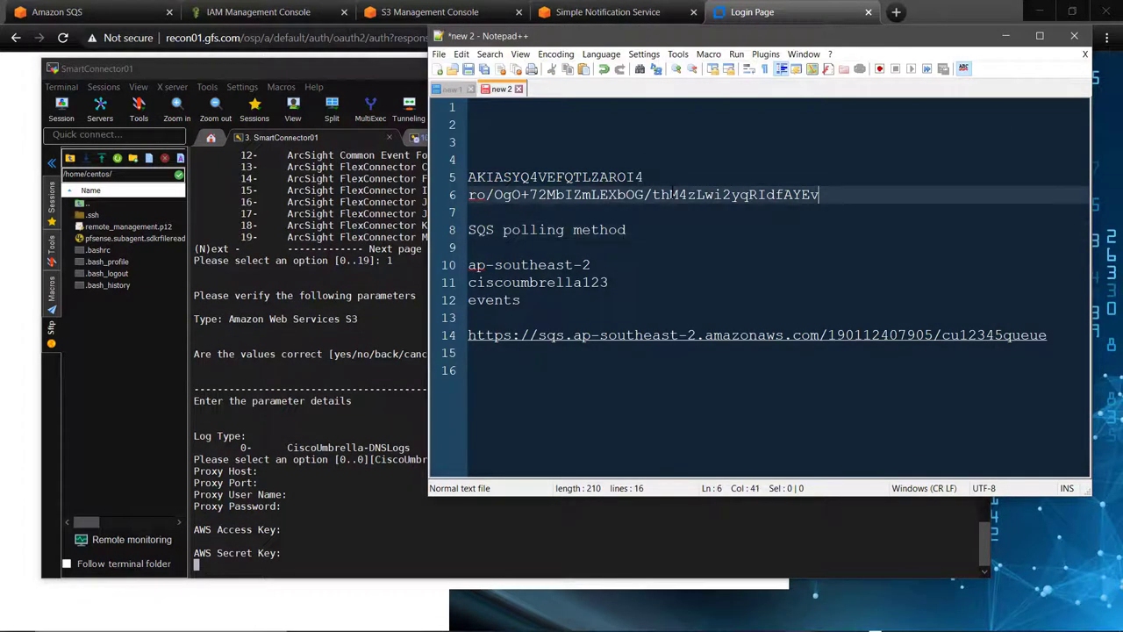
drag(819, 195, 468, 195)
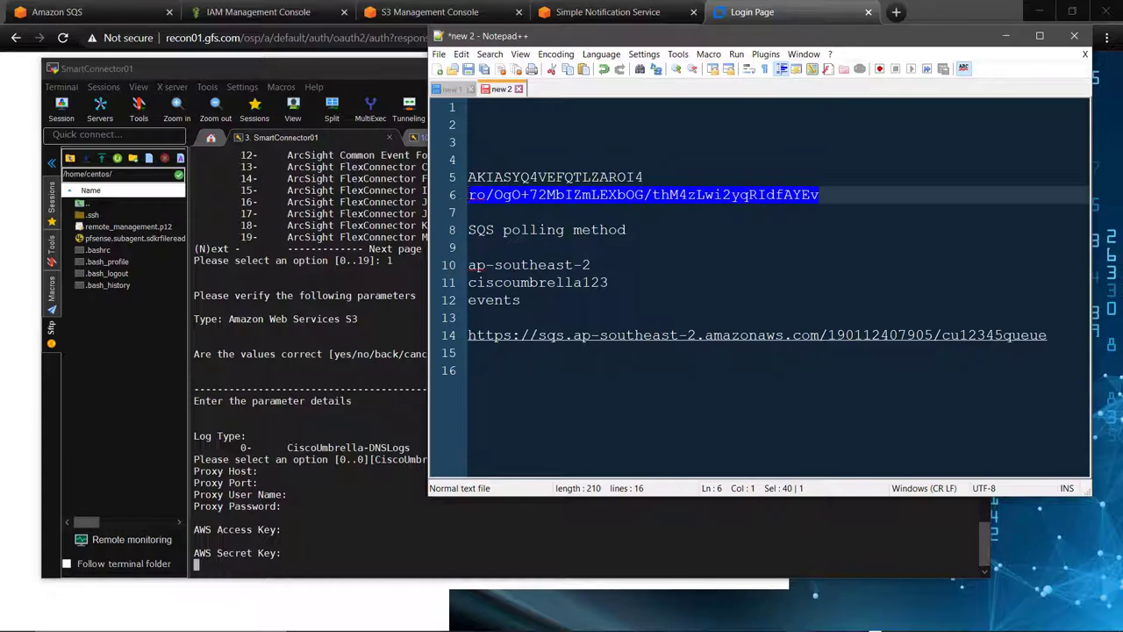
click(306, 413)
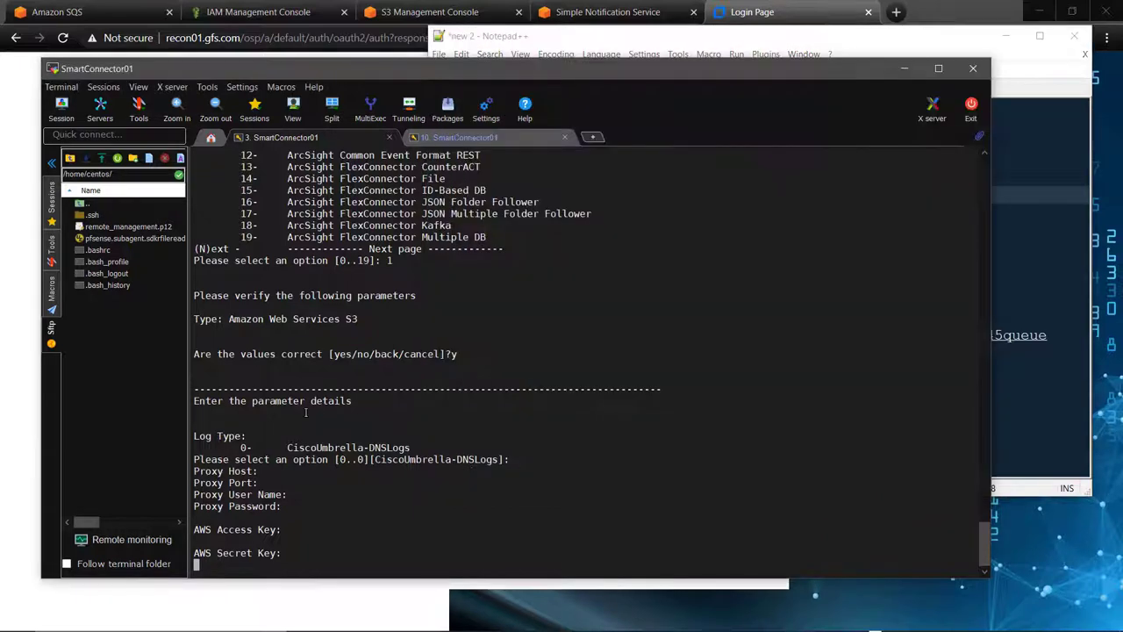
key(Return)
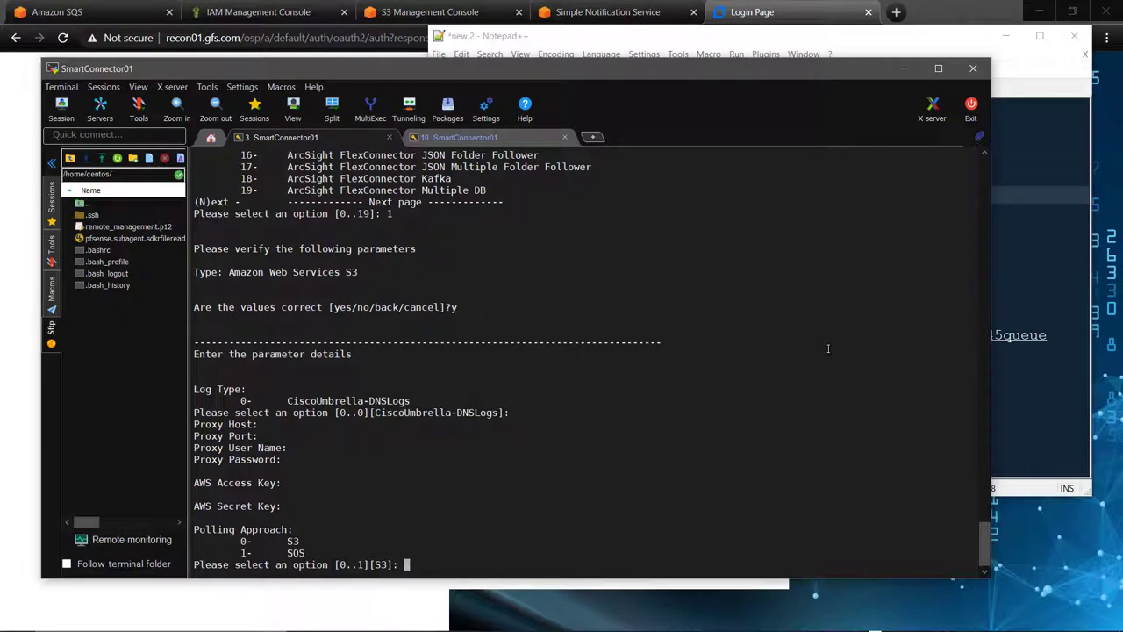
Choose SQS as the polling approach and enter ciscoumbrella123 from the Notepad++ notes as the AWS S3 bucket name
text(1)
key(Return)
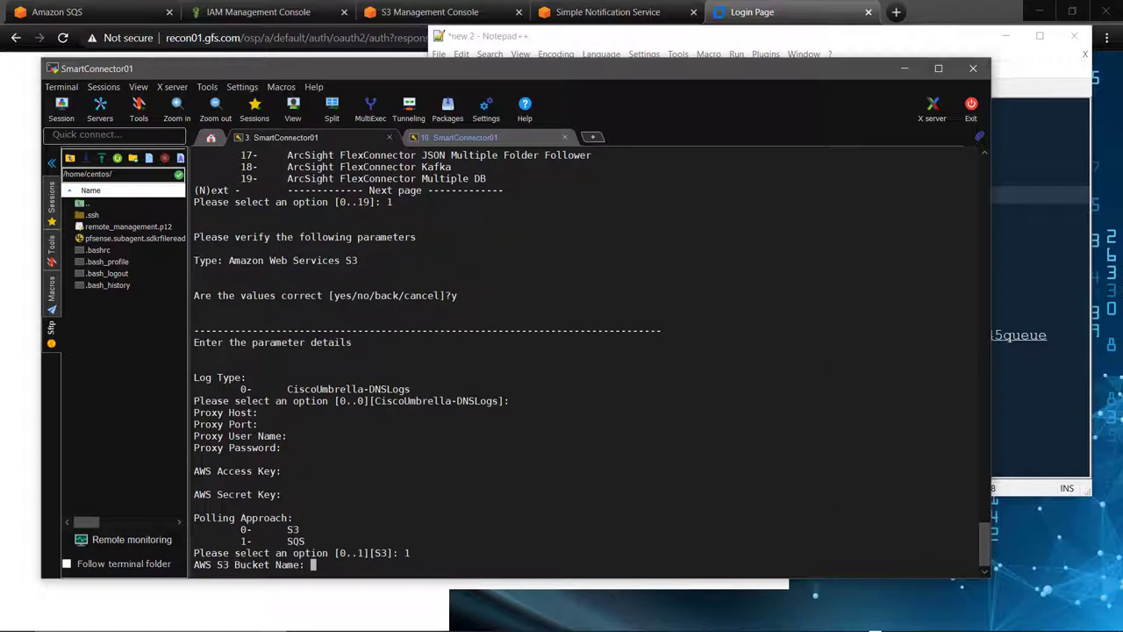
key(alt+Tab)
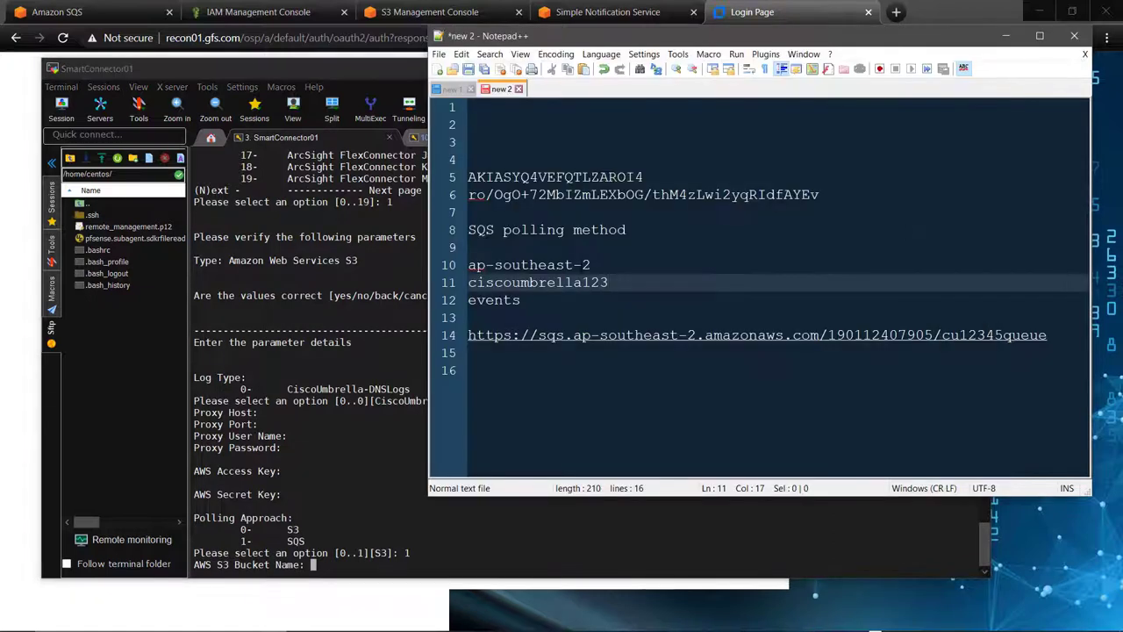
drag(608, 283, 472, 279)
key(ctrl+c)
click(391, 382)
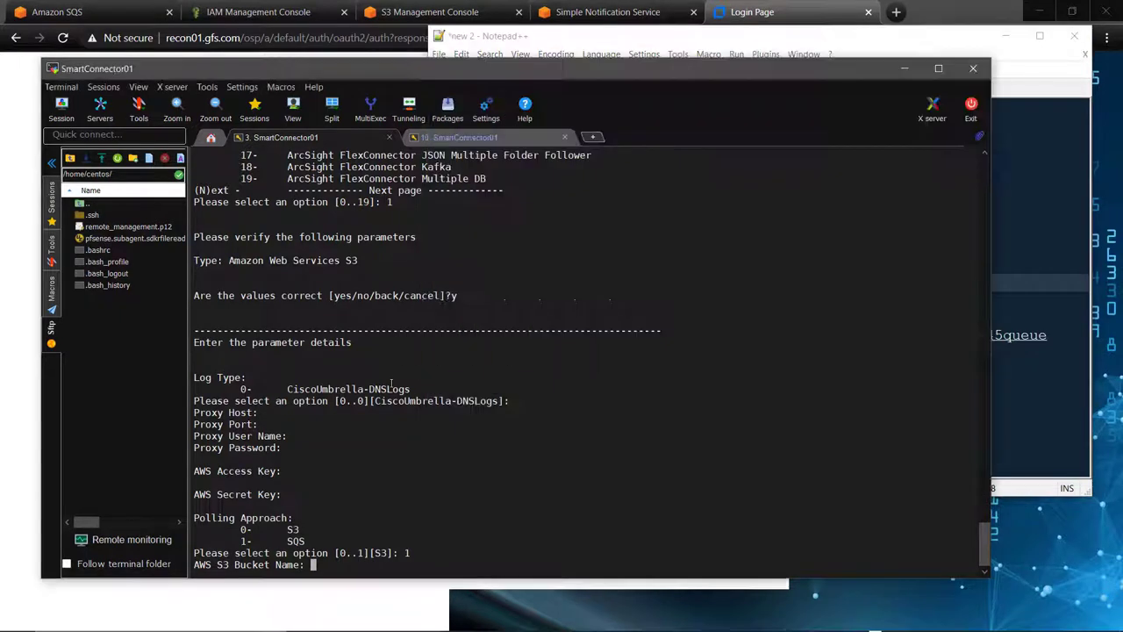
right_click(391, 381)
key(Return)
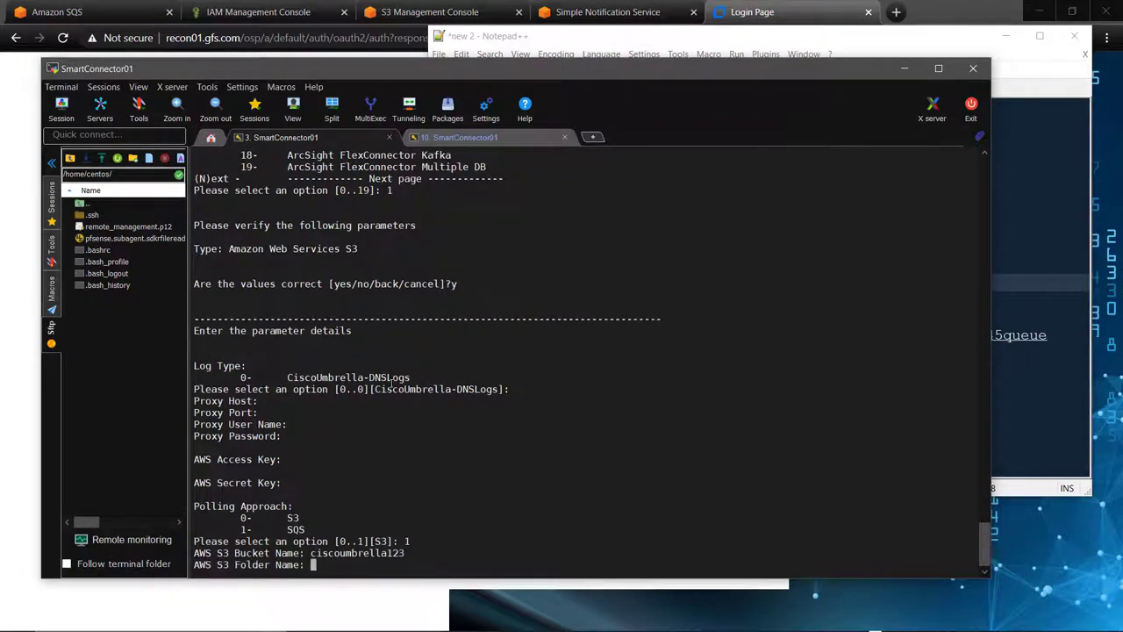
Set the AWS S3 folder name to events and both the S3 and SQS regions to ap-southeast-2
text(events)
key(Return)
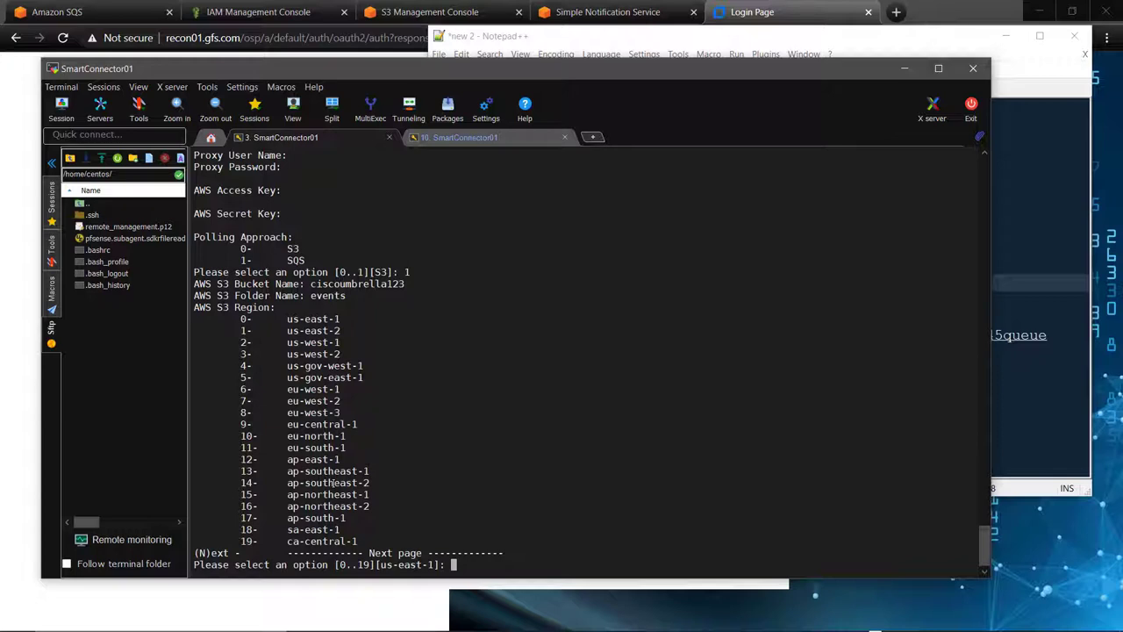
text(14)
key(Return)
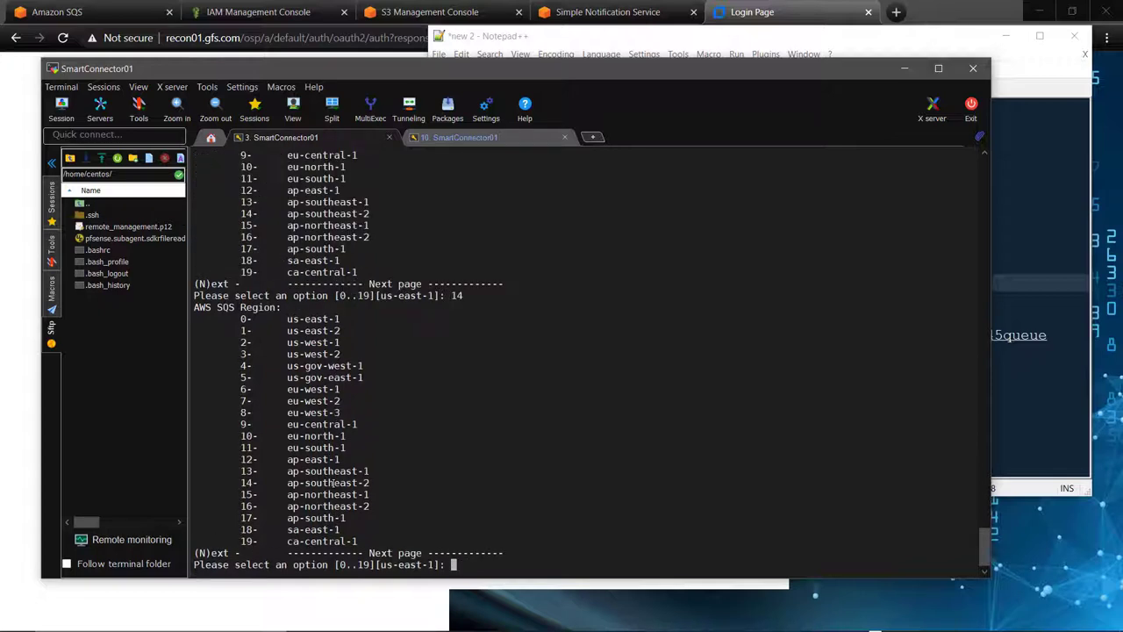
text(14)
key(Return)
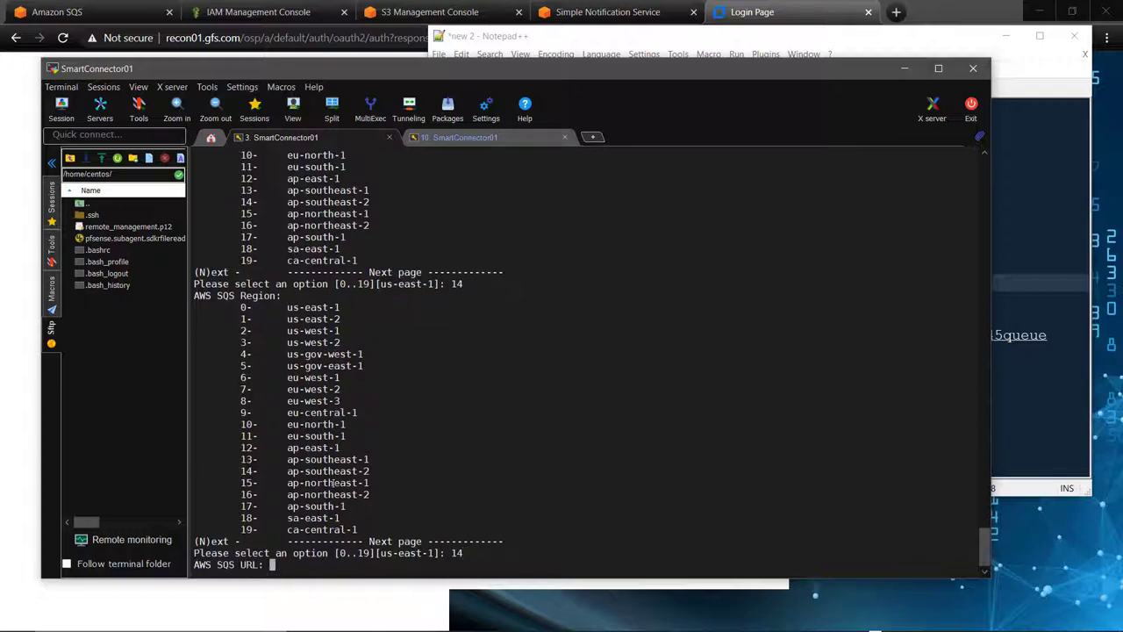
Copy the SQS queue URL from the Notepad++ notes, enter it at the AWS SQS URL prompt, and accept the listed parameters
click(1045, 343)
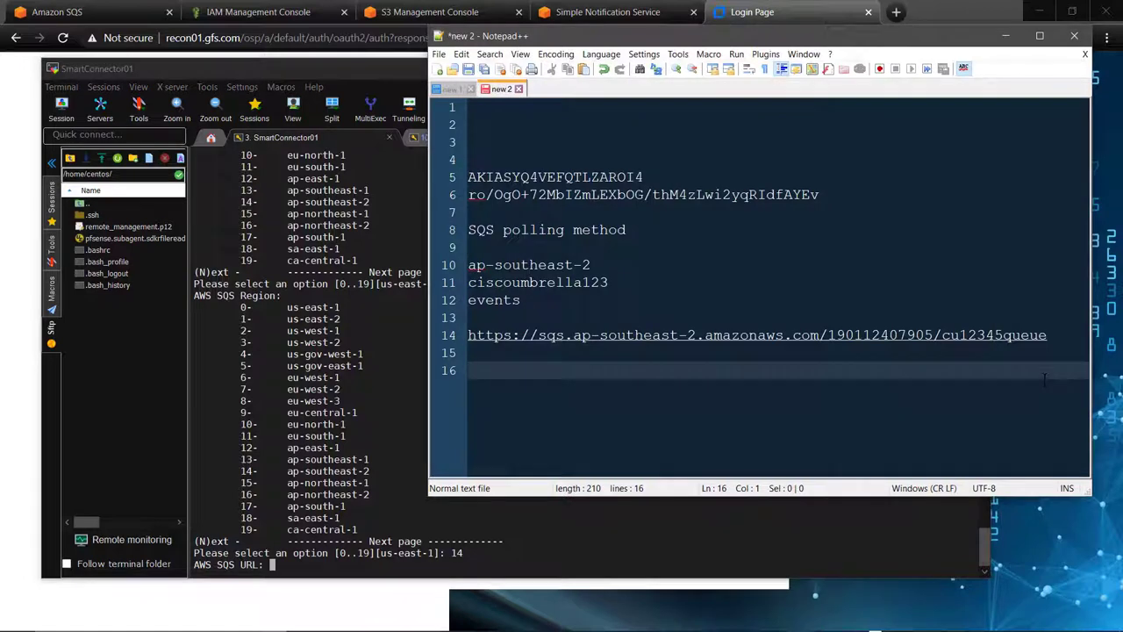
drag(1047, 334, 468, 334)
key(ctrl+c)
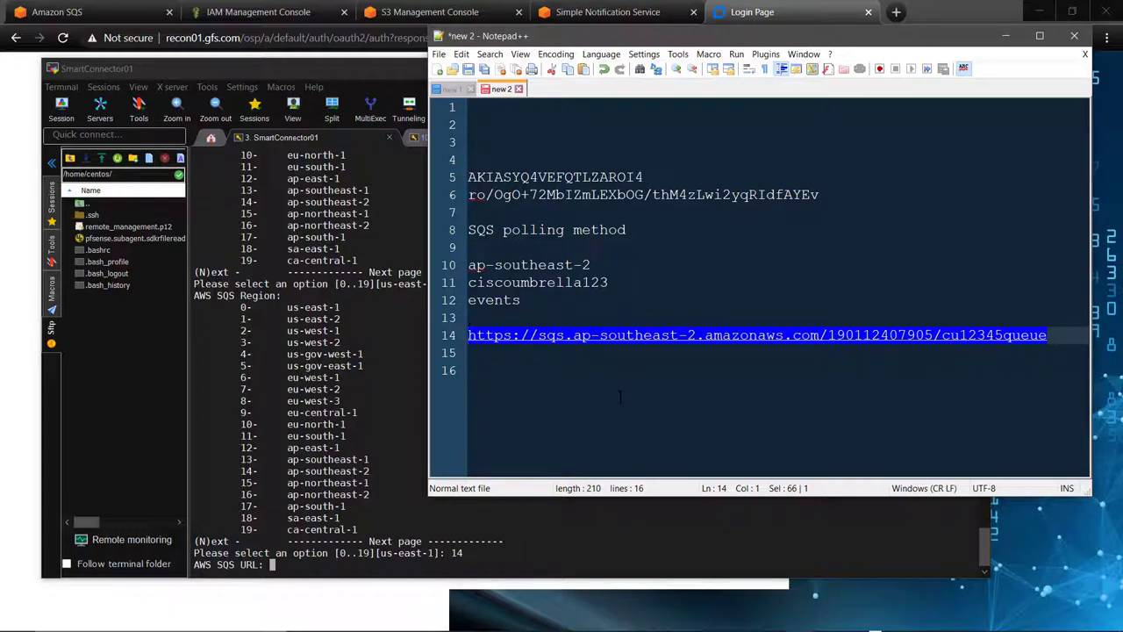
click(392, 410)
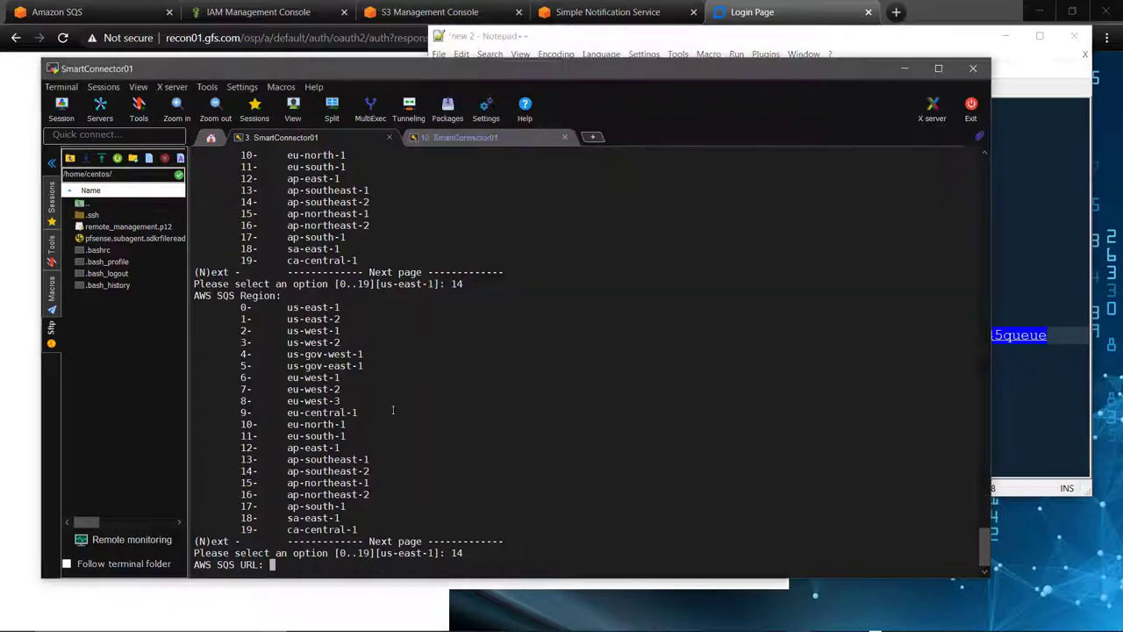
right_click(393, 410)
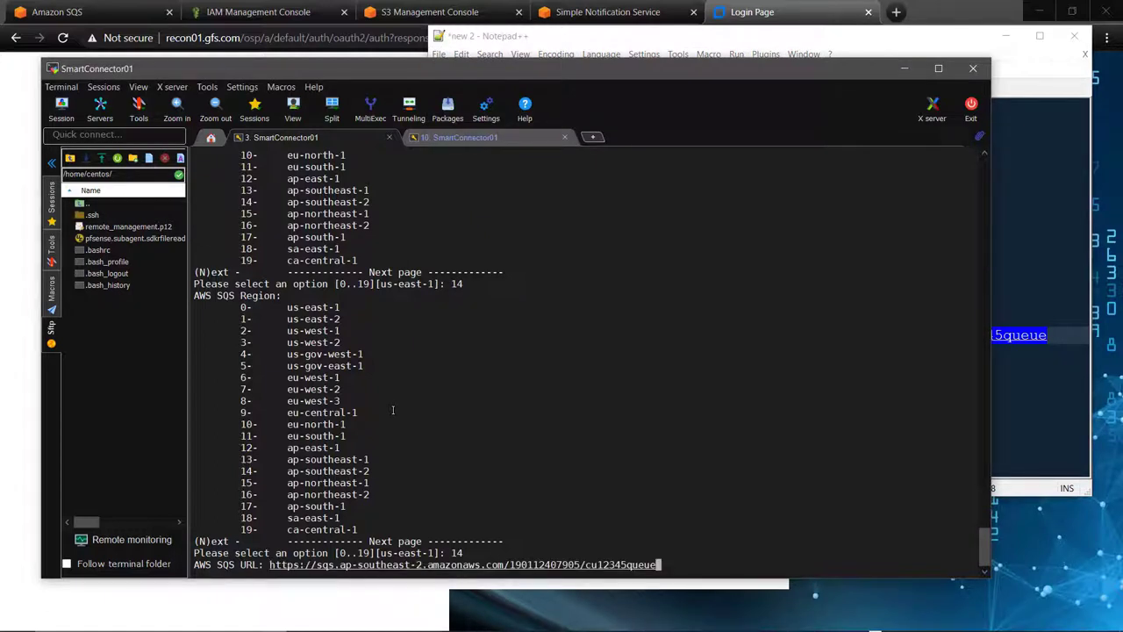
key(Return)
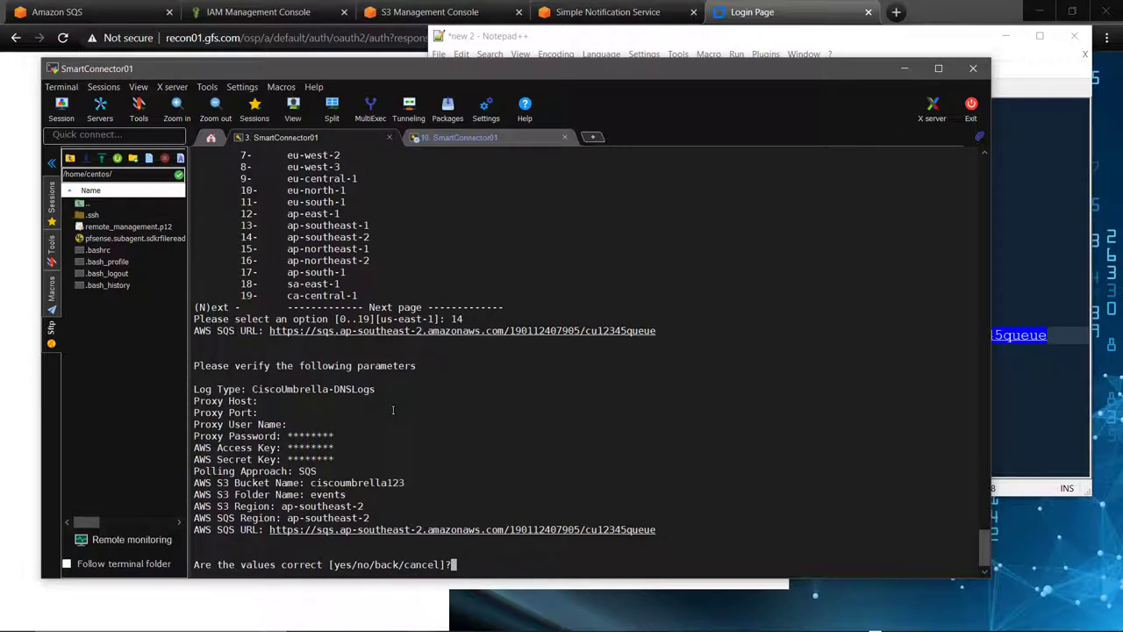
text(y)
key(Return)
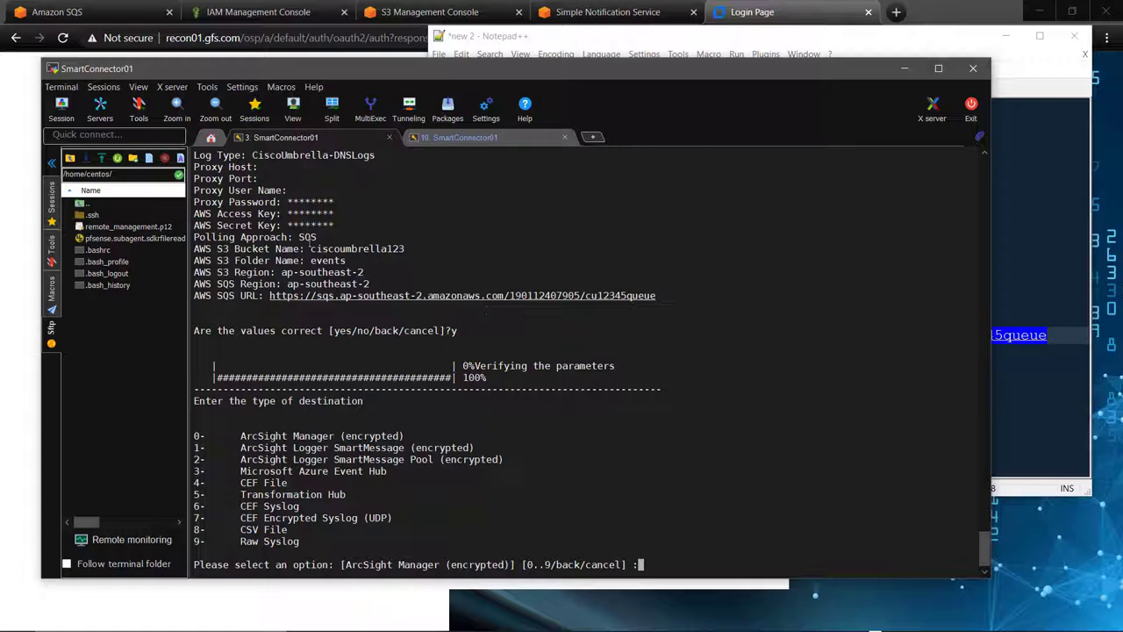
Check the file-sending script in the other SmartConnector01 session, and abort the setup wizard at the destination type prompt
click(480, 145)
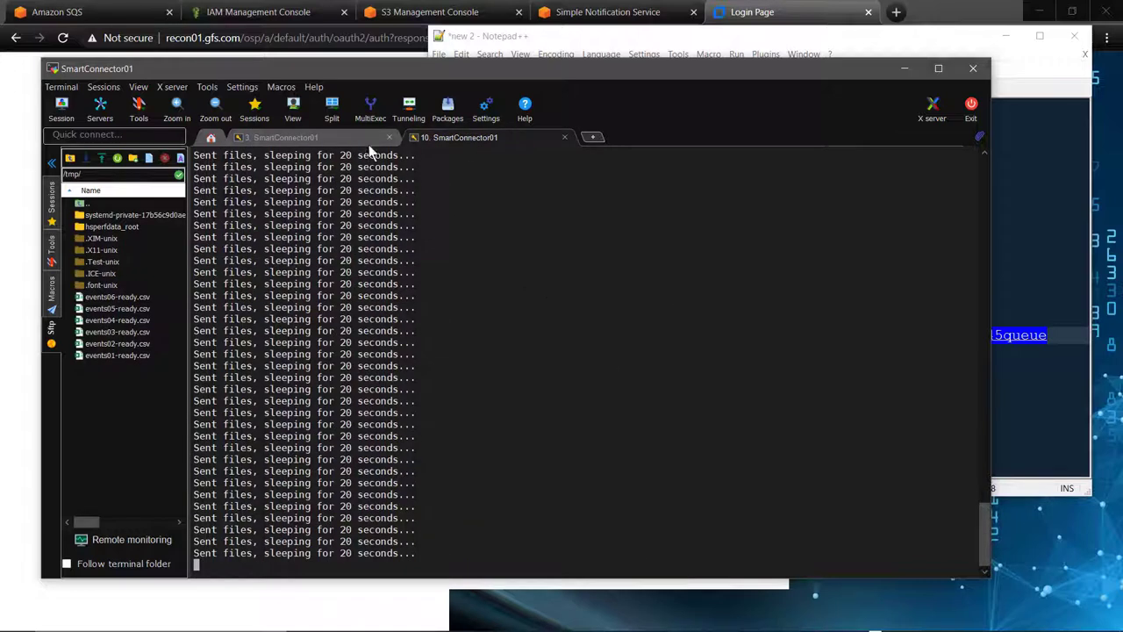
click(320, 139)
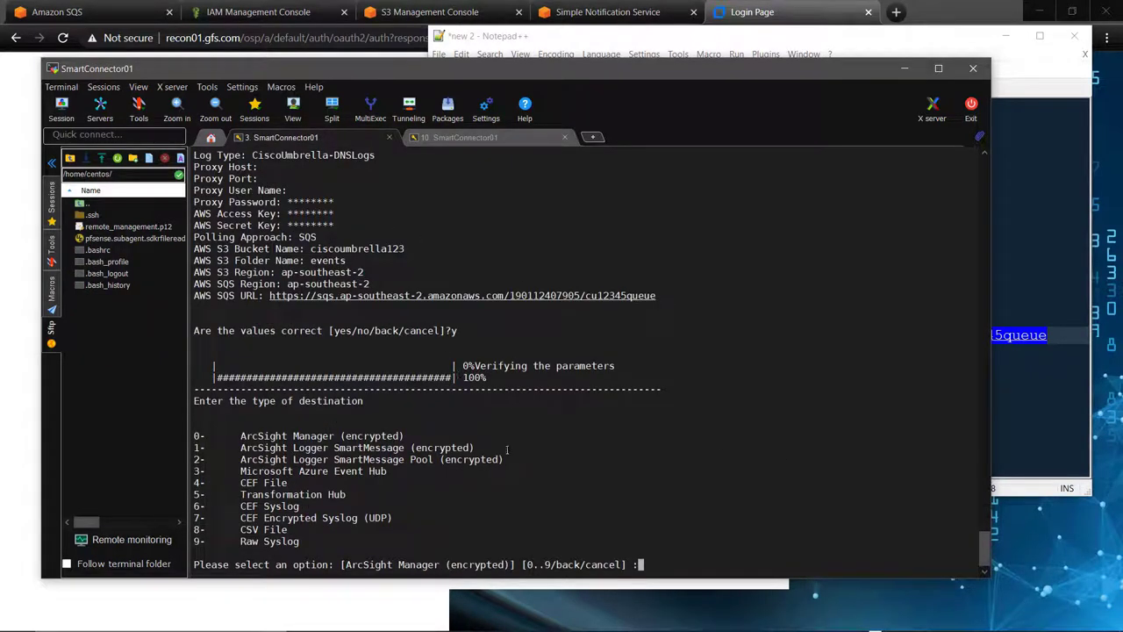
key(ctrl+c)
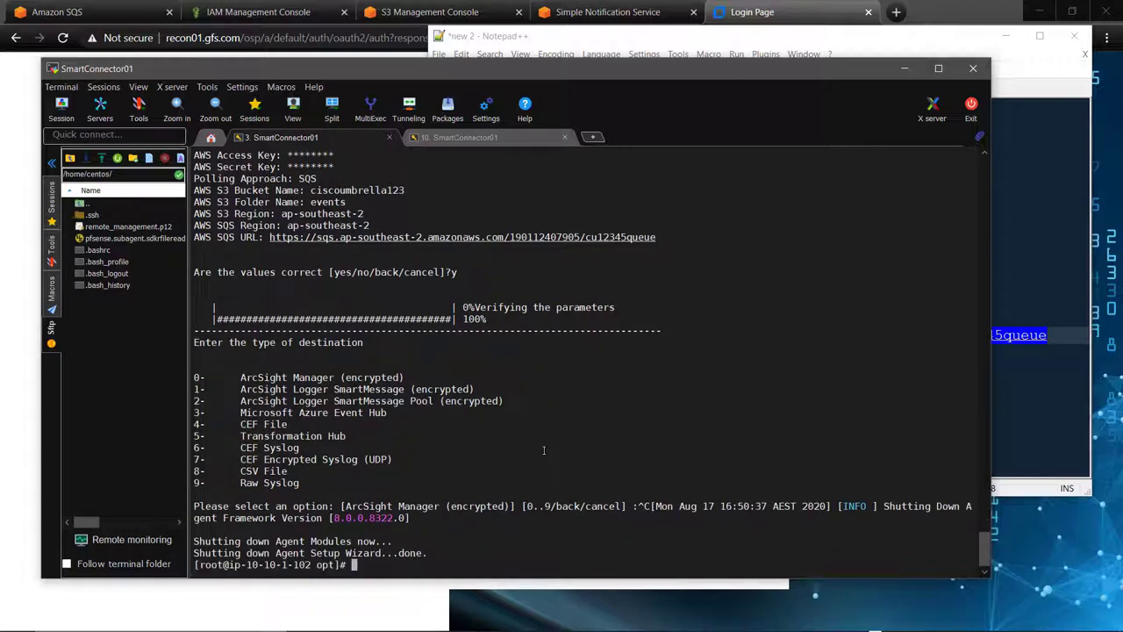
List the contents of the opt directory and change into s3awsconnector/current/logs
text(ls -l)
key(Return)
text(cd)
double_click(493, 553)
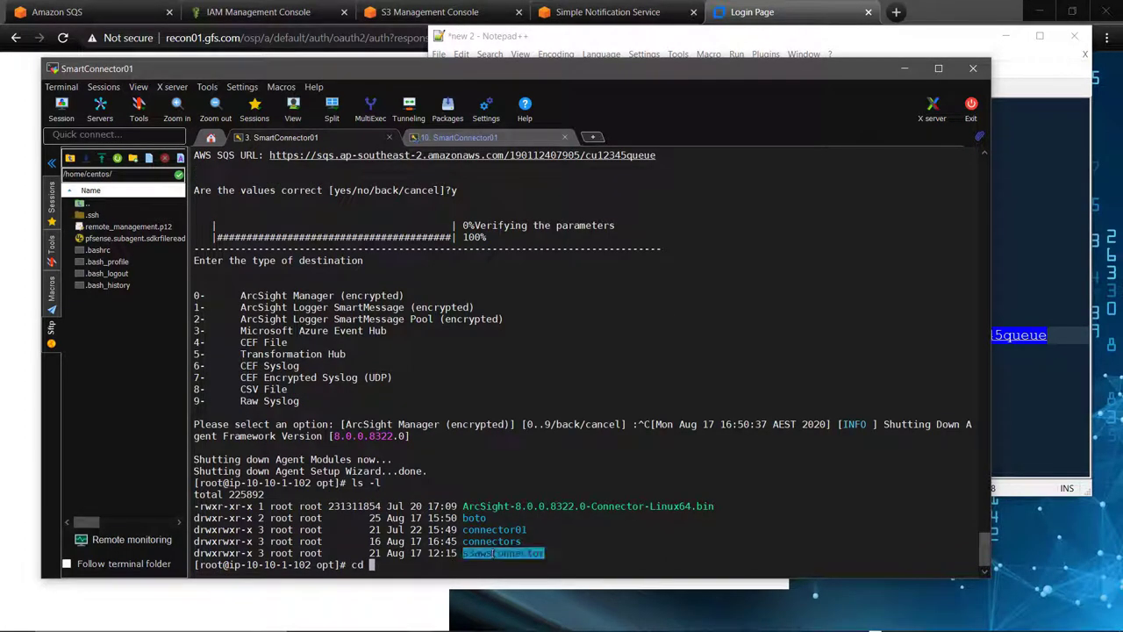
right_click(493, 554)
key(Return)
text(cd cur)
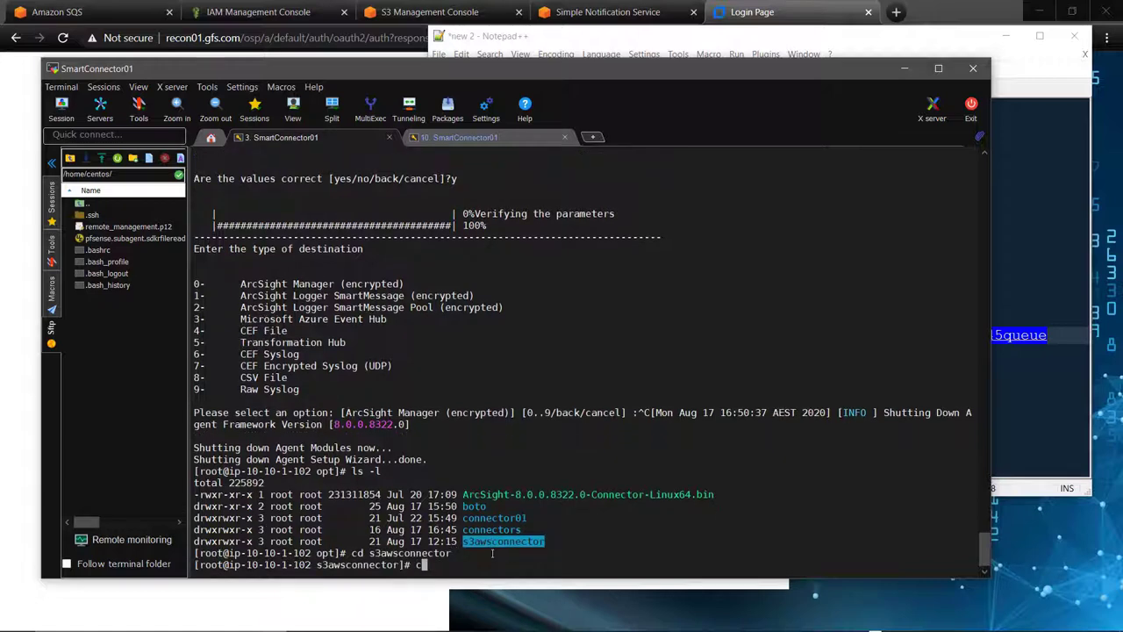
key(Tab)
key(Return)
text(cd logs/)
key(Return)
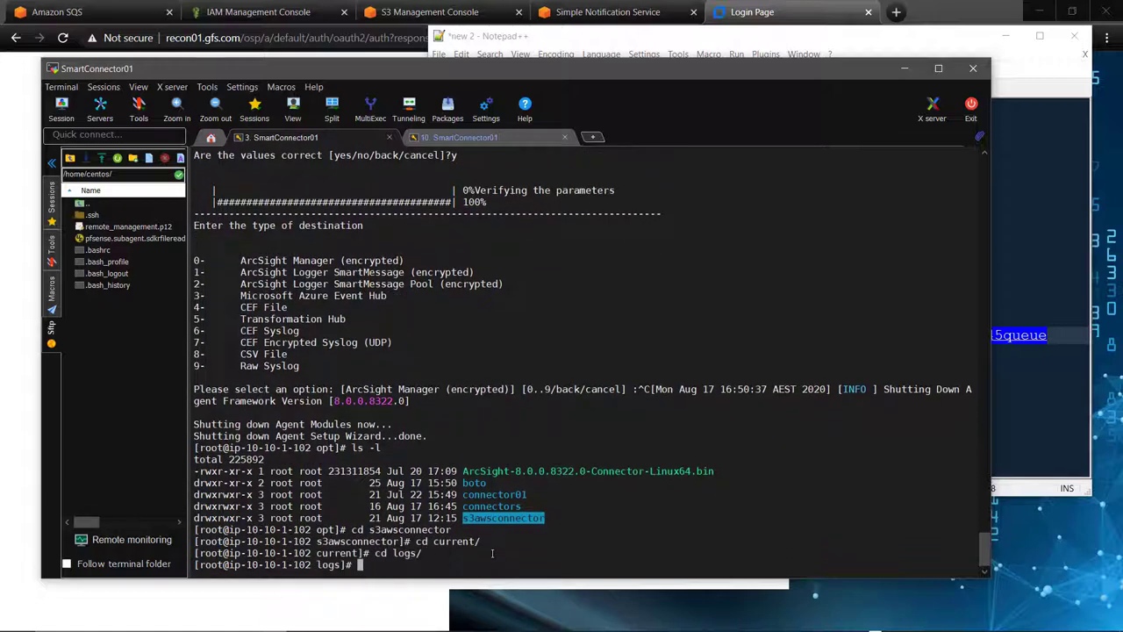
Follow the connector's agent.log live with tail -f
text(tail 0)
key(BackSpace)
text(-f agent.log)
key(Return)
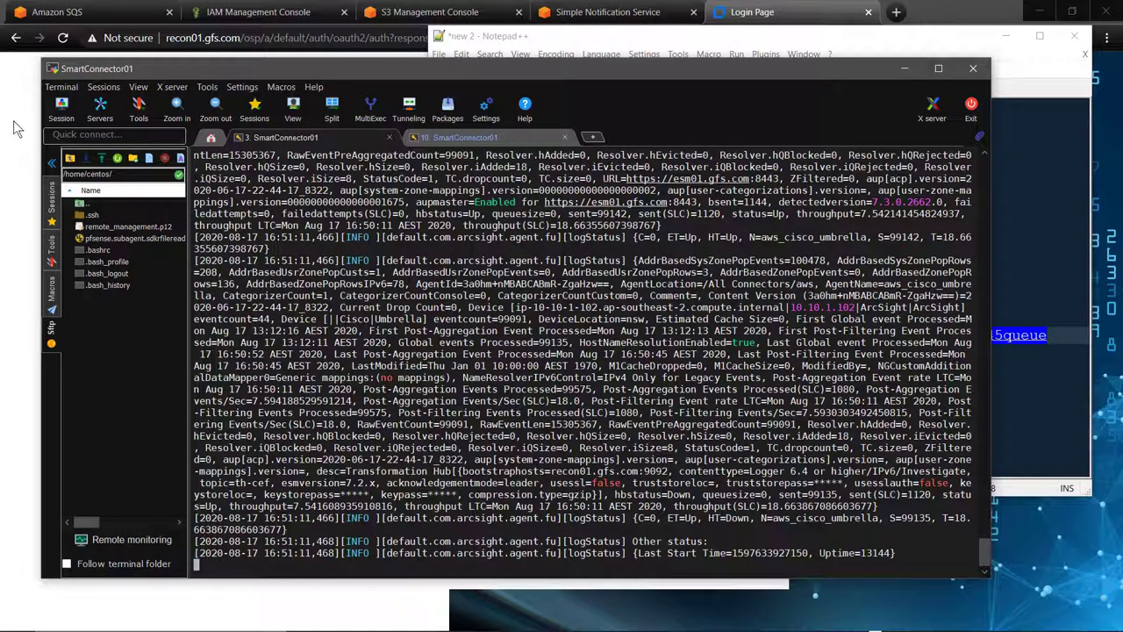
Switch to the browser to review the s3user policies in IAM and the files in the ciscoumbrella123 bucket's events folder in S3
click(239, 14)
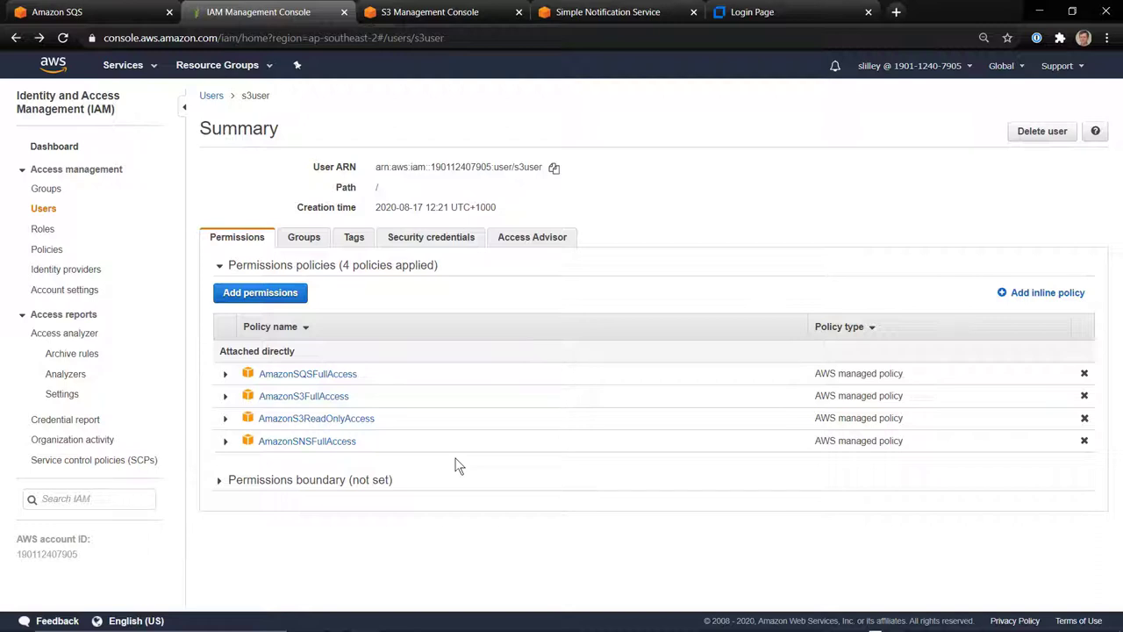
click(428, 13)
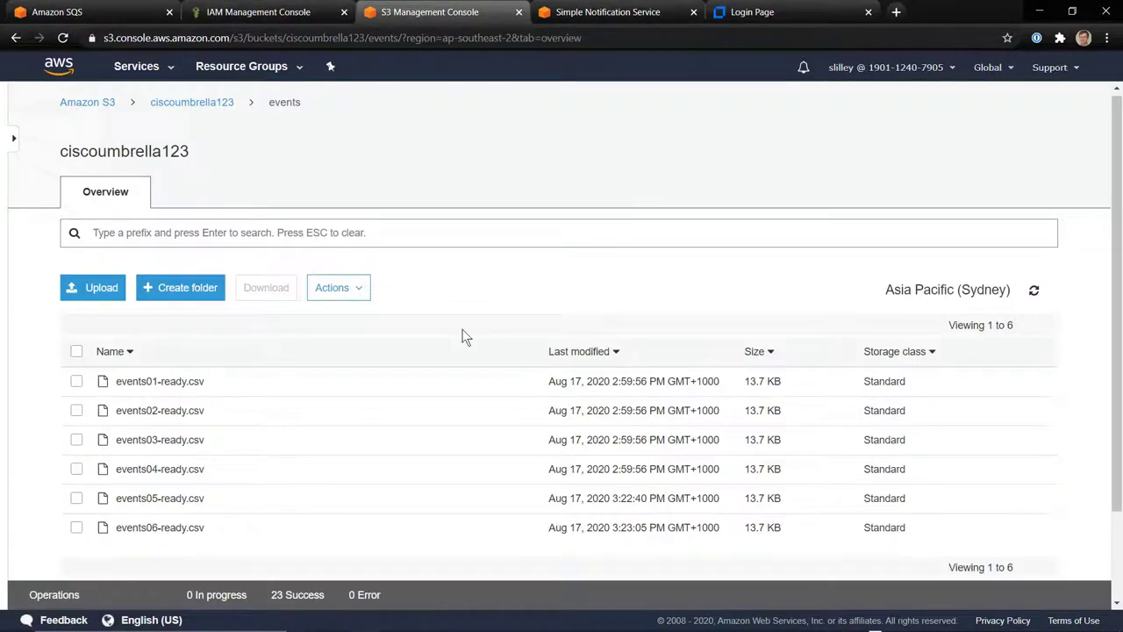
click(95, 112)
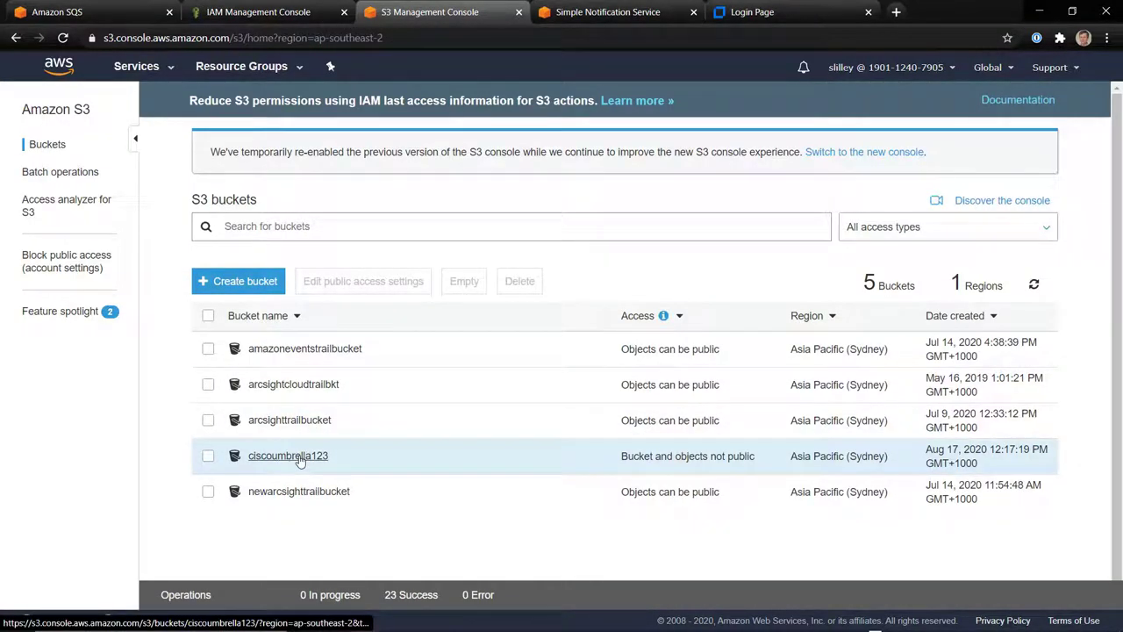
click(299, 460)
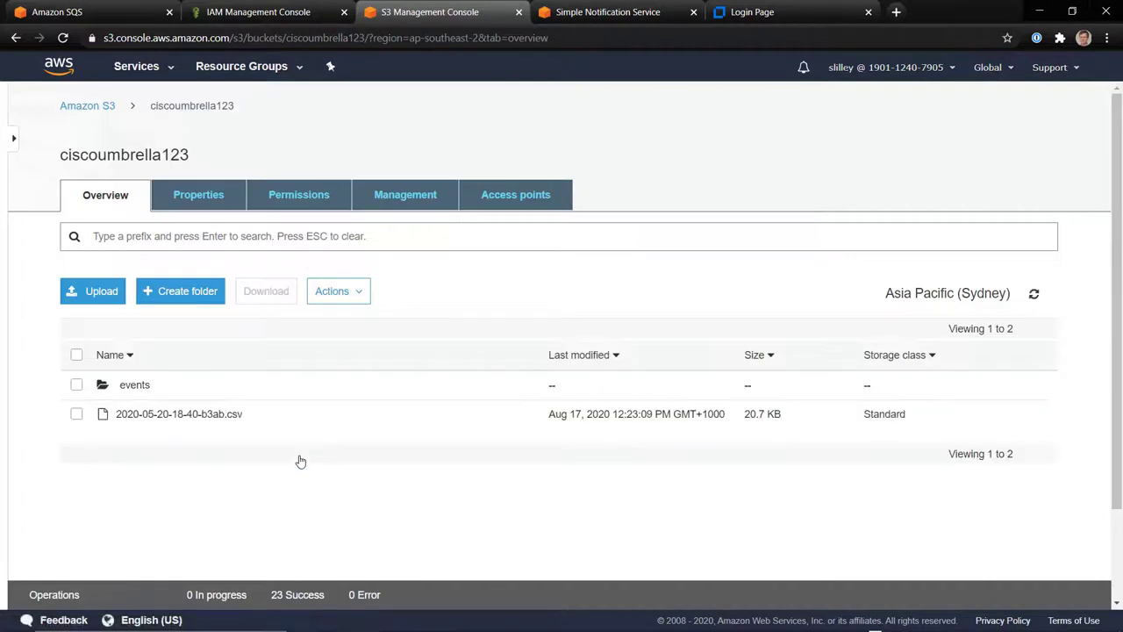
click(133, 387)
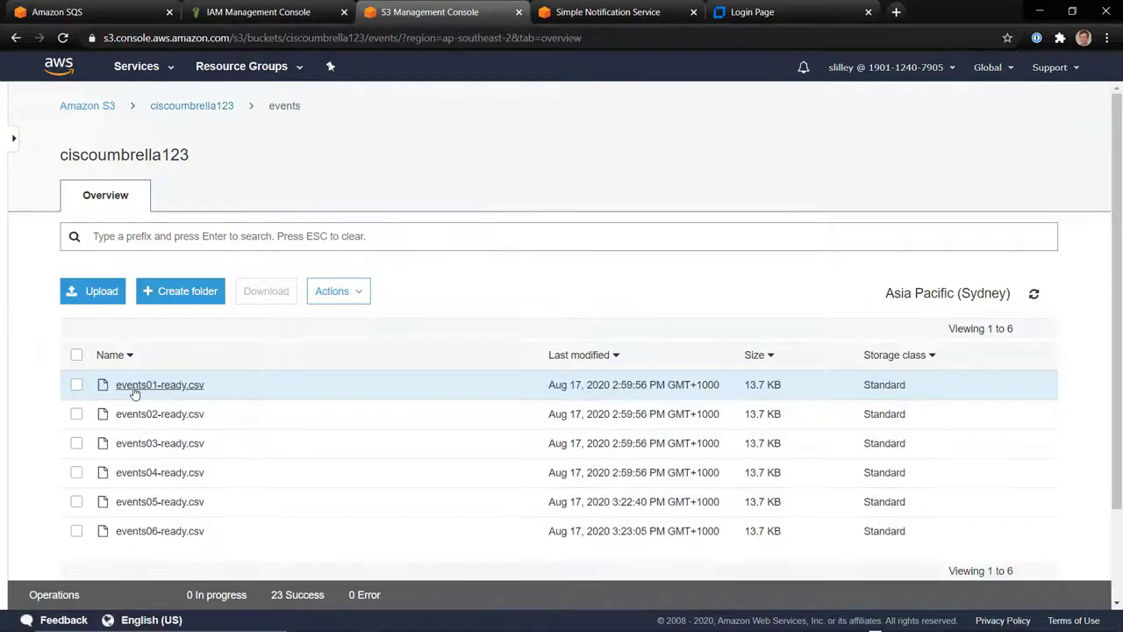
scroll(259, 351, down, 2)
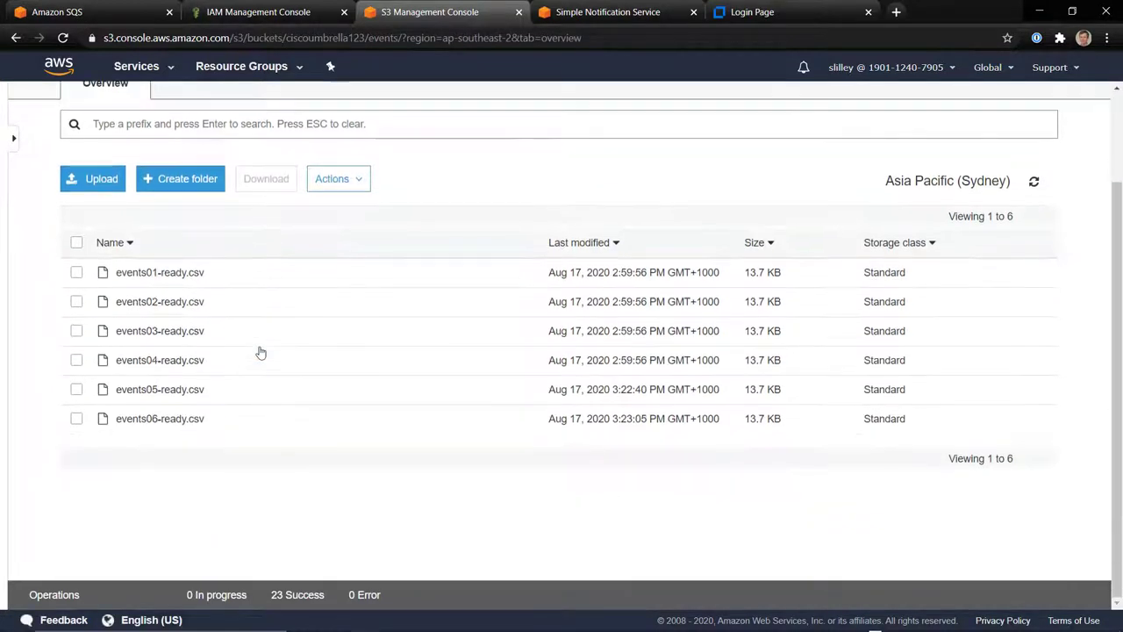
scroll(260, 351, up, 2)
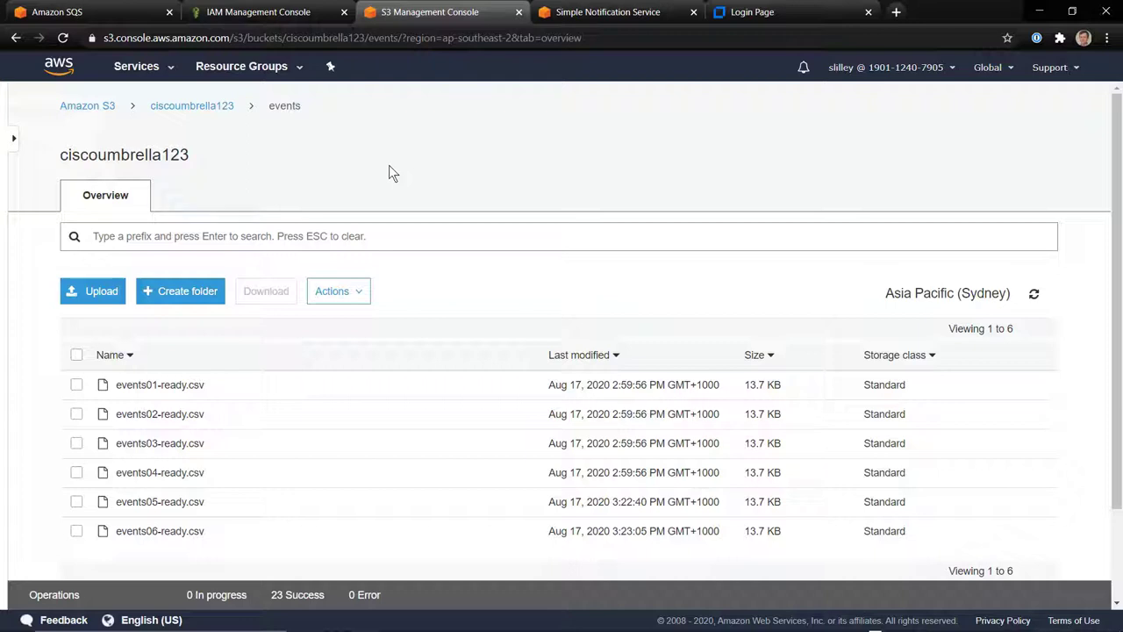
Go back to the ciscoumbrella123 bucket and show its event notifications under the advanced settings of its properties
click(208, 111)
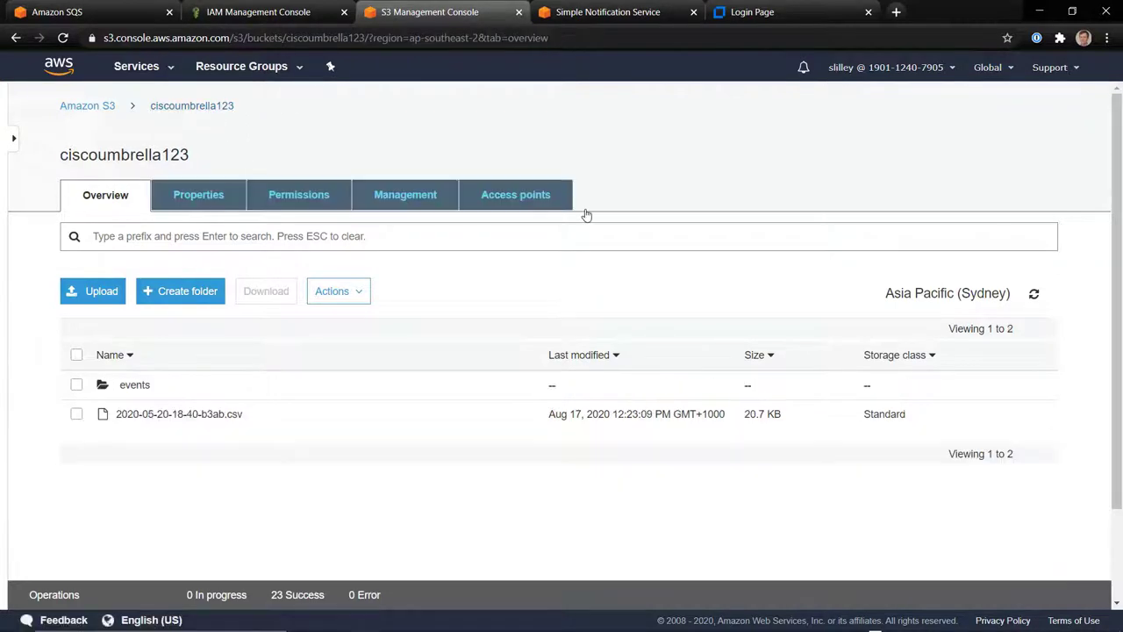
click(179, 196)
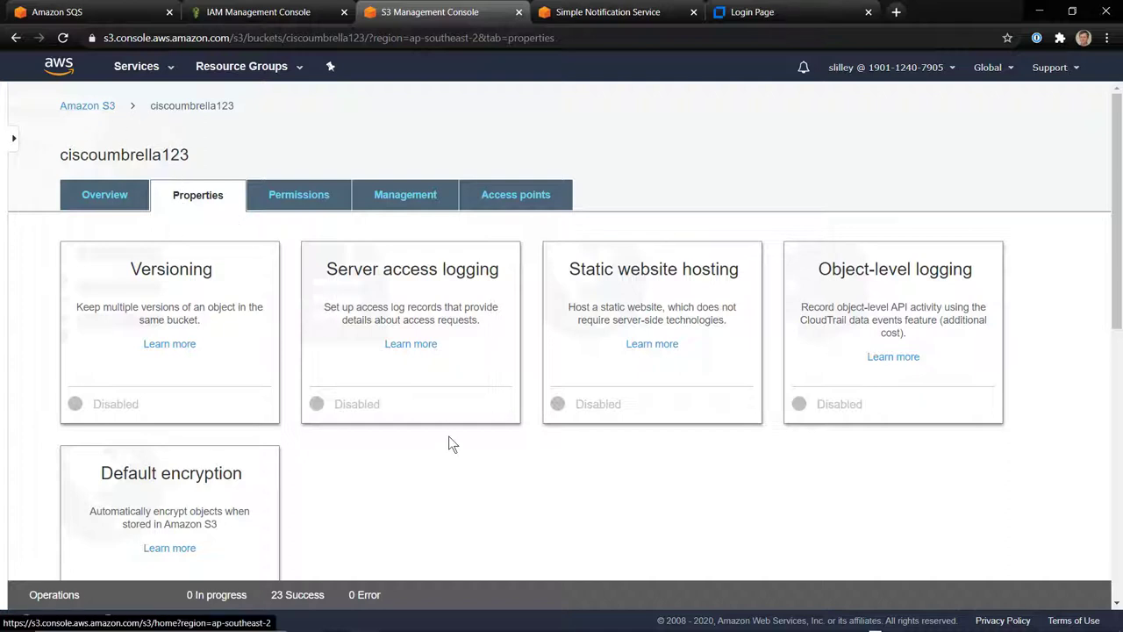
scroll(448, 443, down, 2)
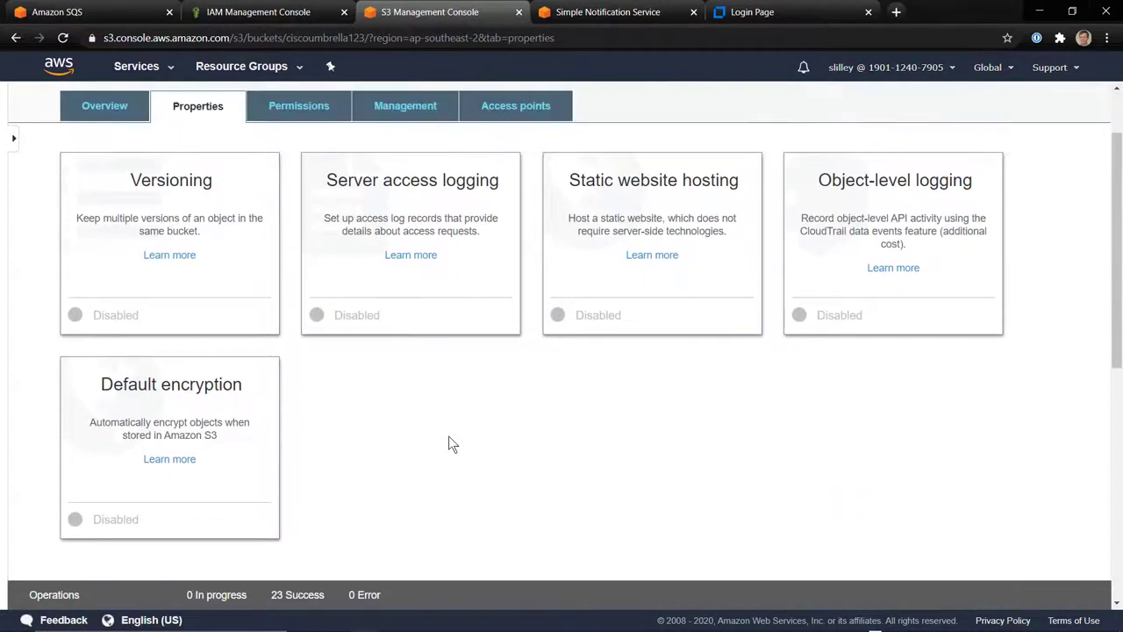
scroll(449, 443, down, 5)
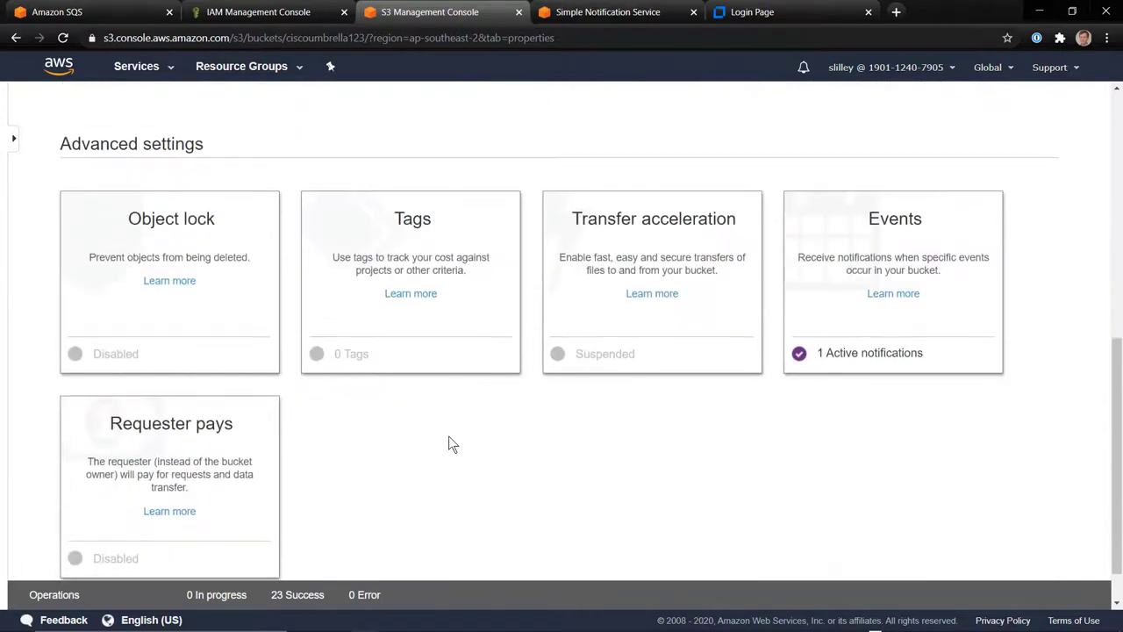
click(908, 261)
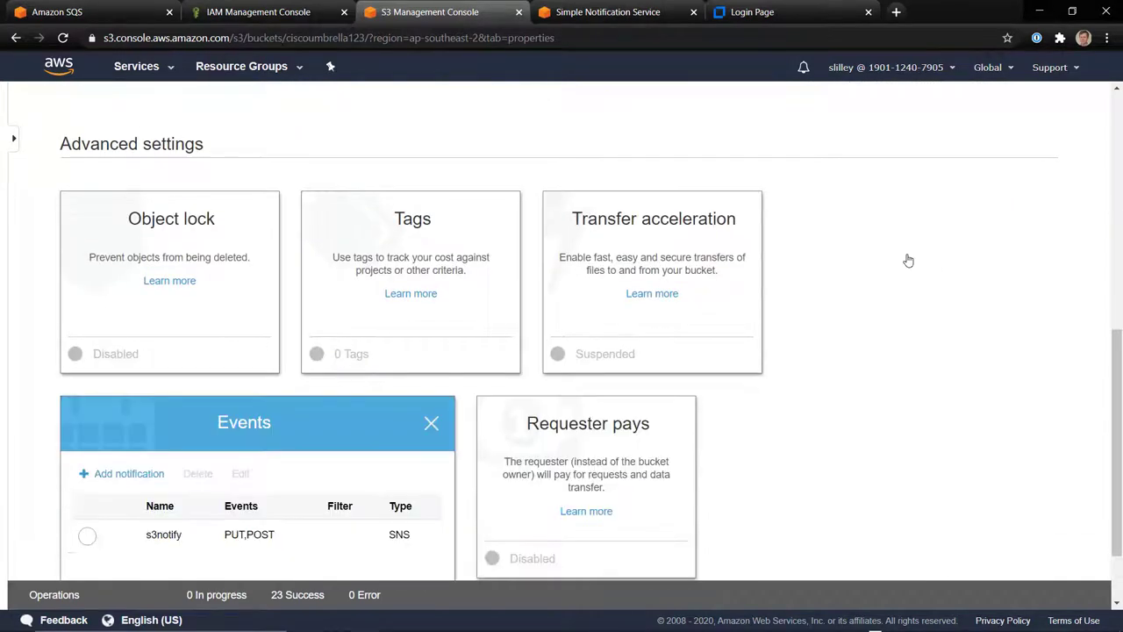
scroll(823, 394, down, 1)
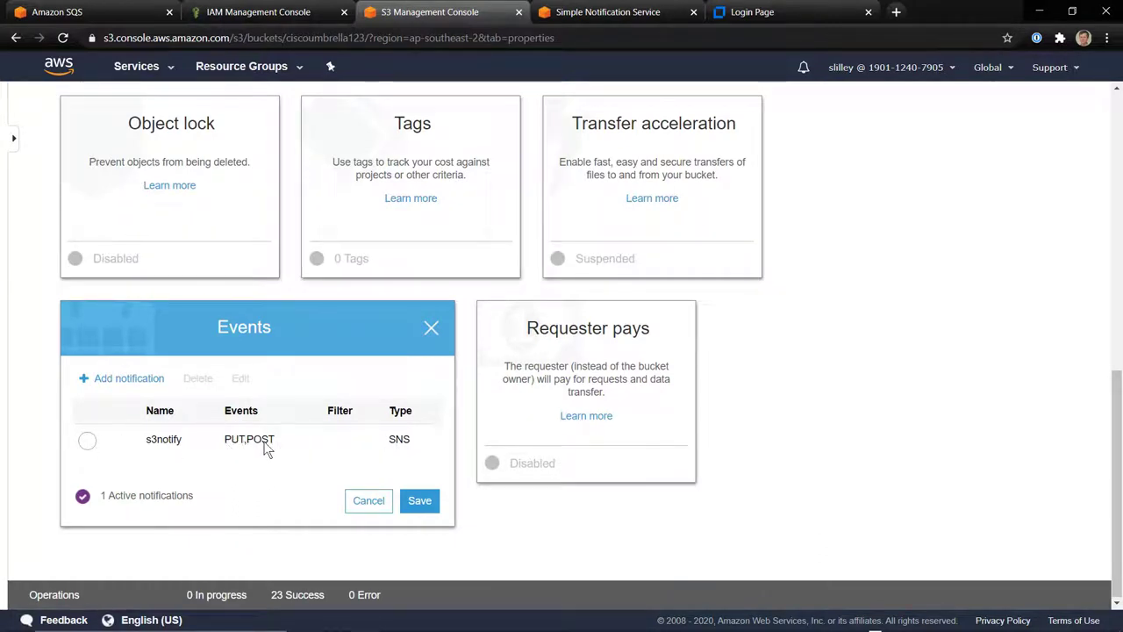
Open the s3notify notification for editing and examine its event types, prefix, suffix and destination settings
click(87, 441)
click(239, 380)
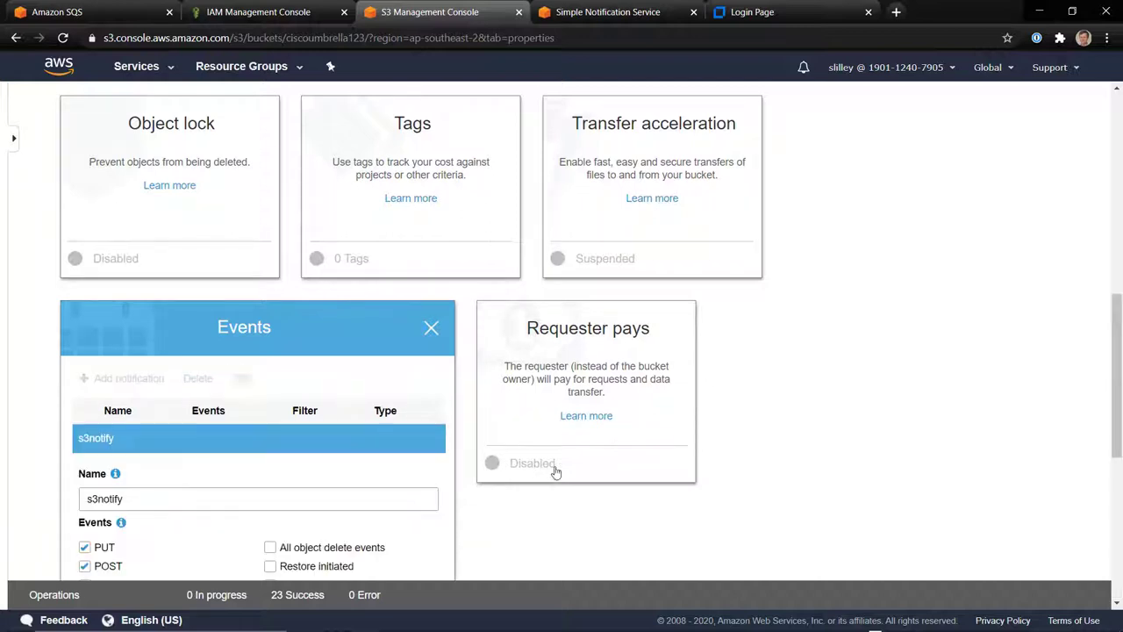
scroll(562, 475, down, 1)
scroll(561, 474, down, 3)
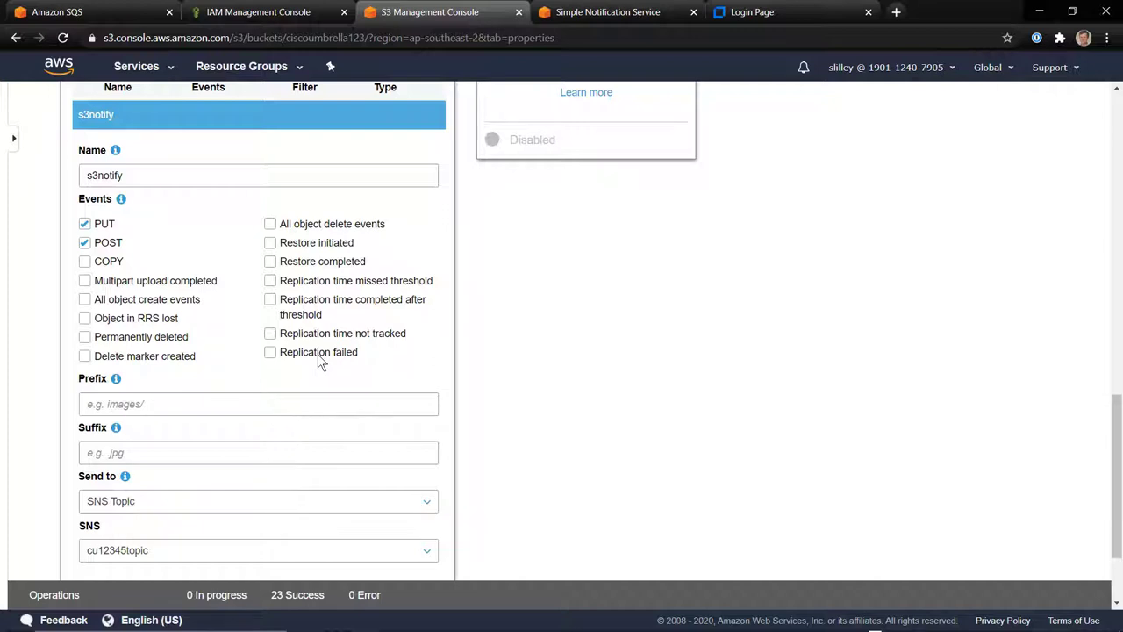
scroll(320, 361, down, 2)
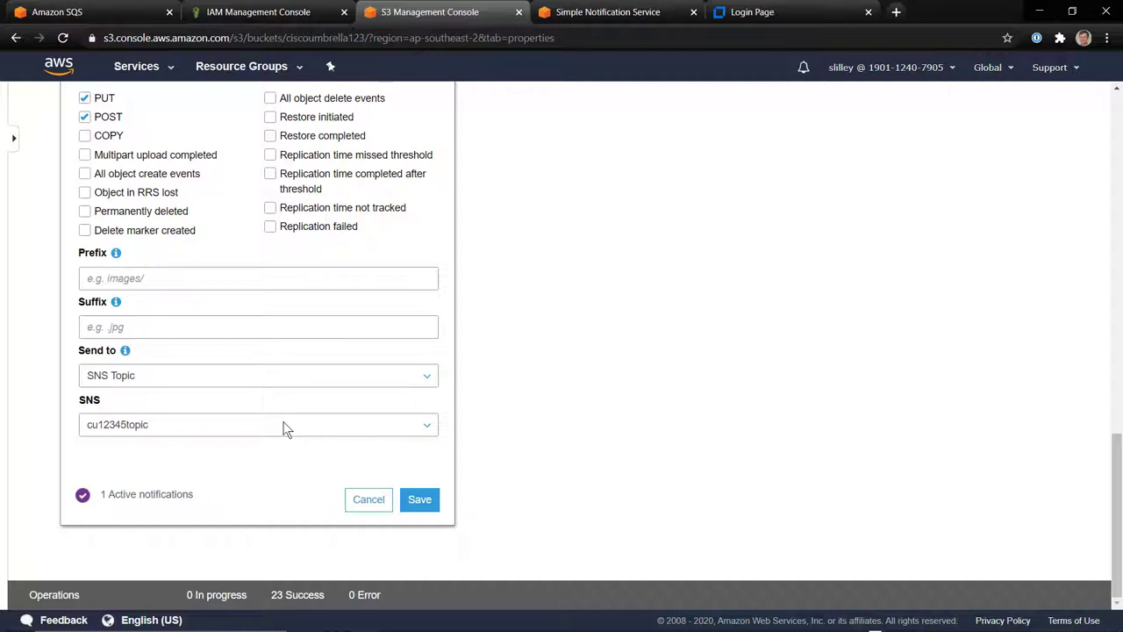
Check the destination type and SNS topic choices for s3notify, keep SNS Topic and cu12345topic, and cancel the edit
click(257, 375)
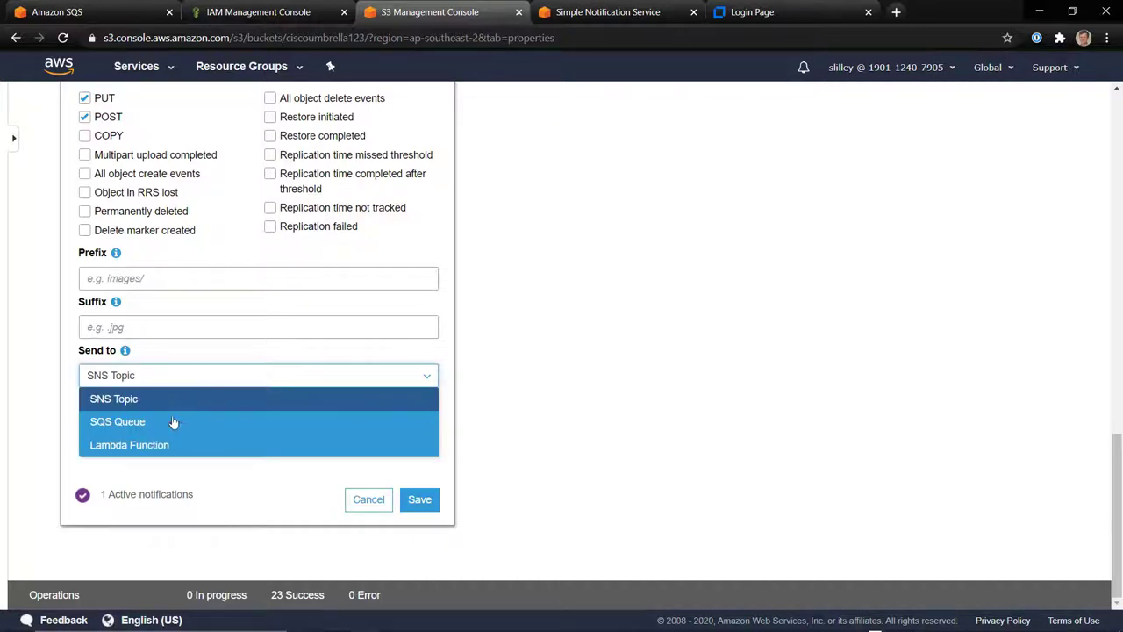
click(114, 404)
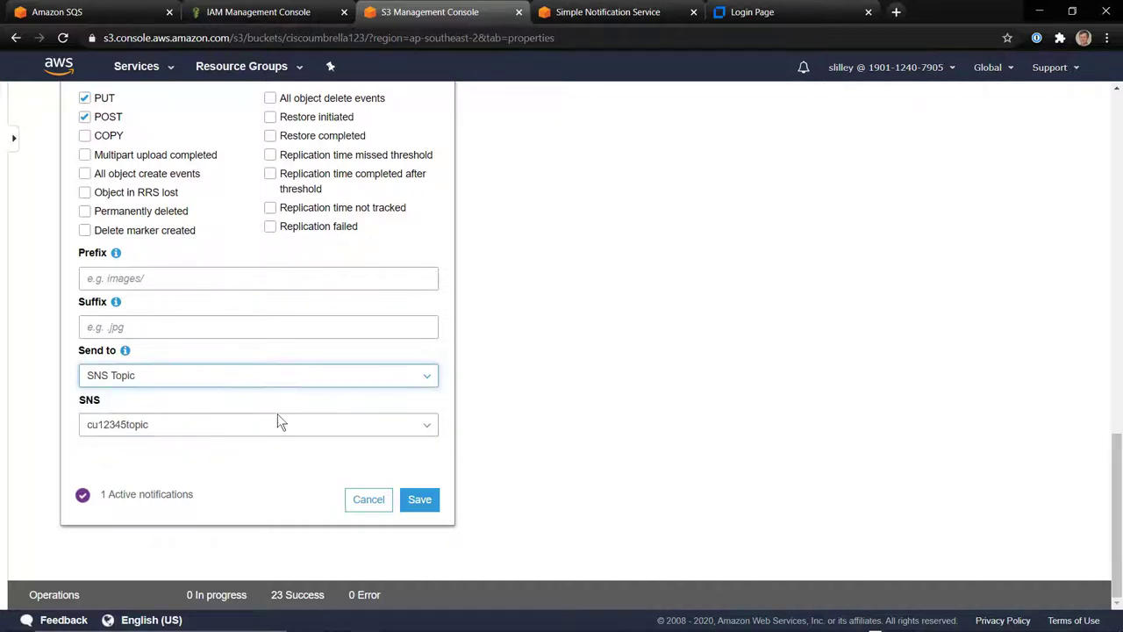
click(417, 434)
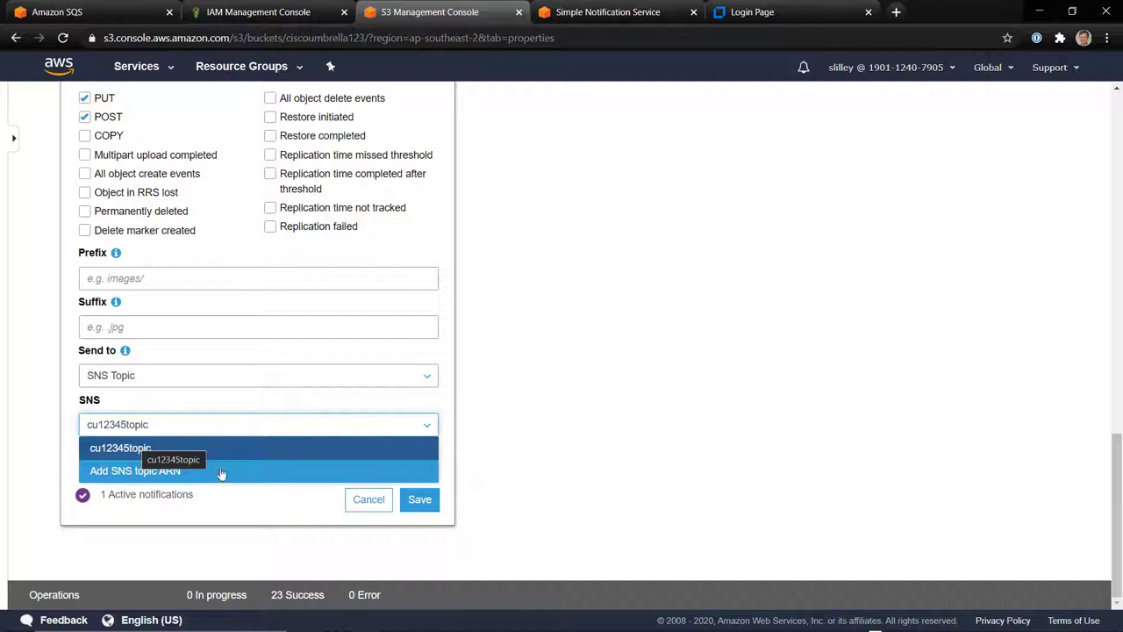
click(325, 425)
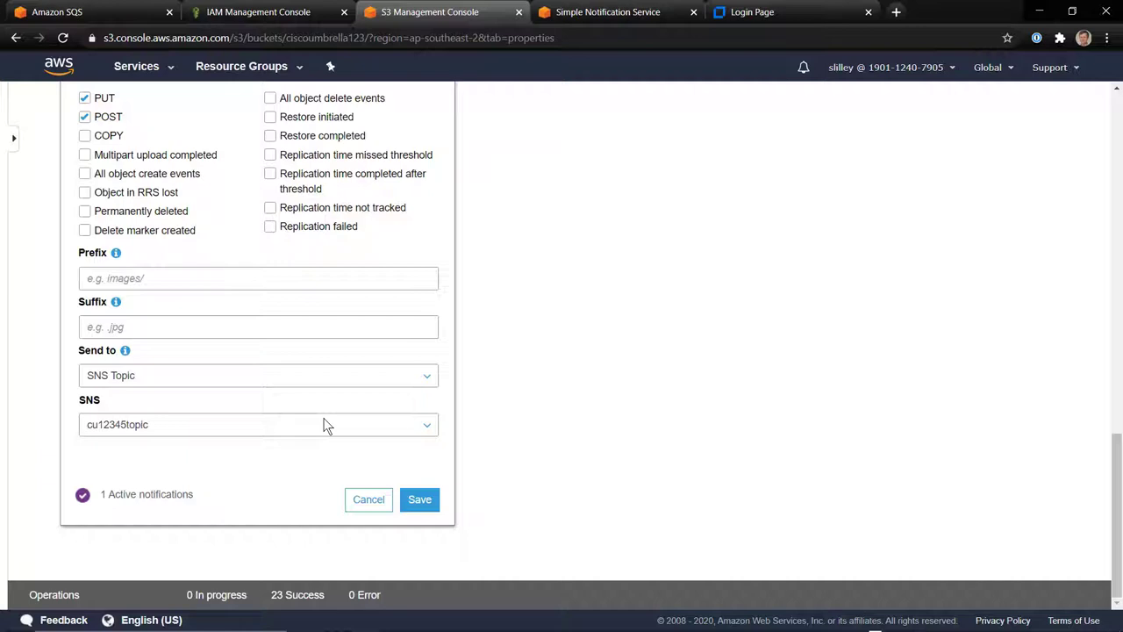
click(420, 507)
click(368, 502)
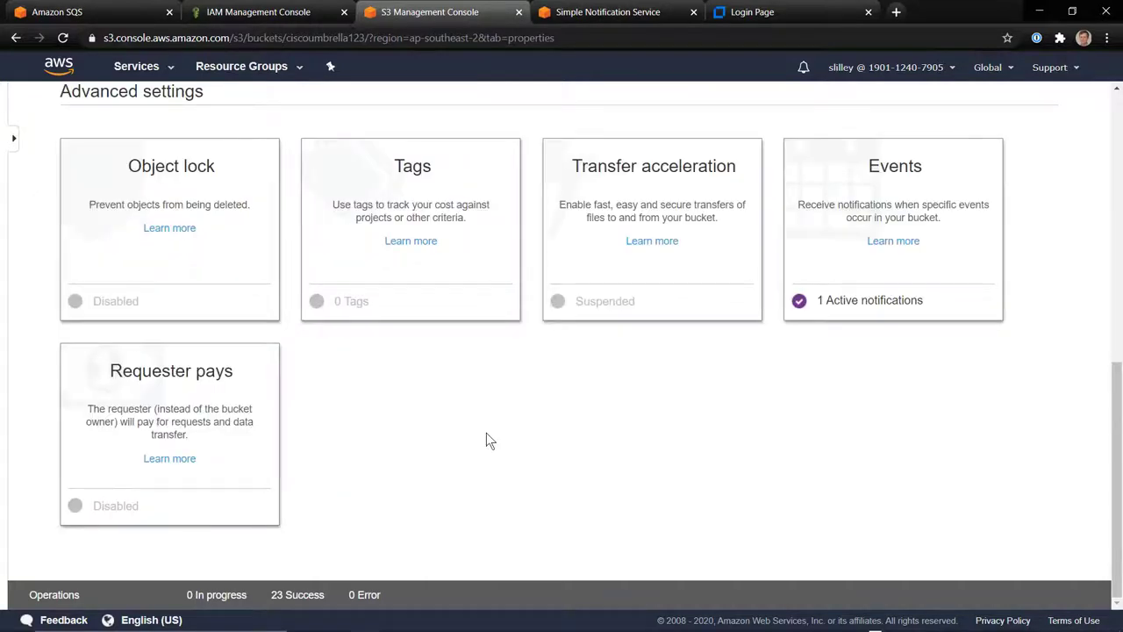
scroll(487, 433, up, 7)
scroll(574, 504, down, 4)
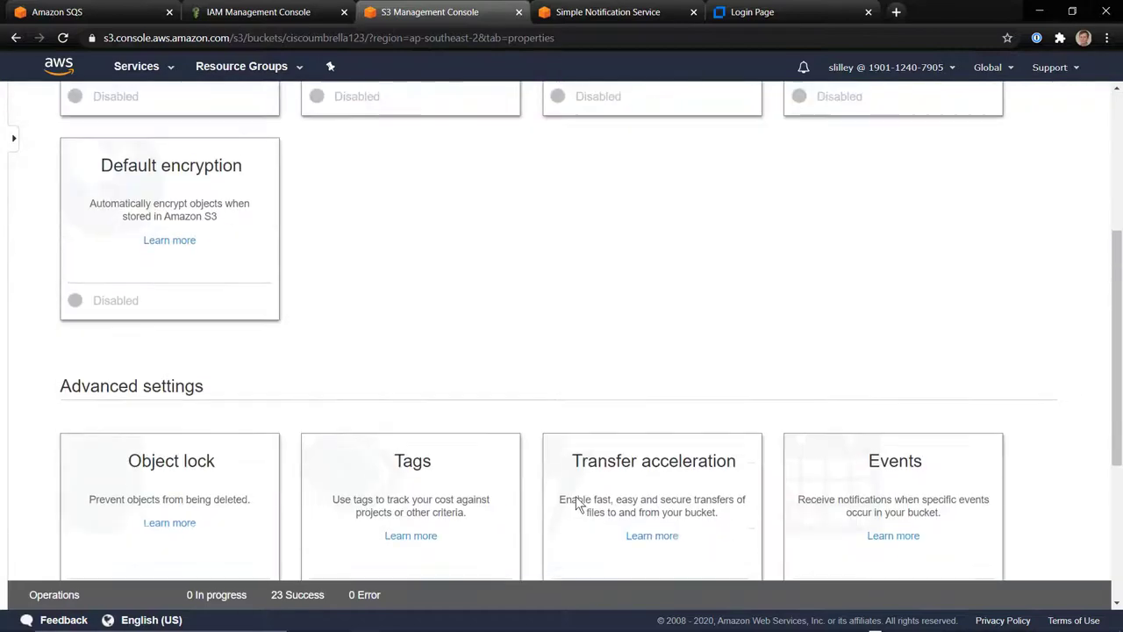
Switch to the Amazon SQS page, reopen cu12345queue from the queue list and copy its URL
scroll(577, 504, up, 4)
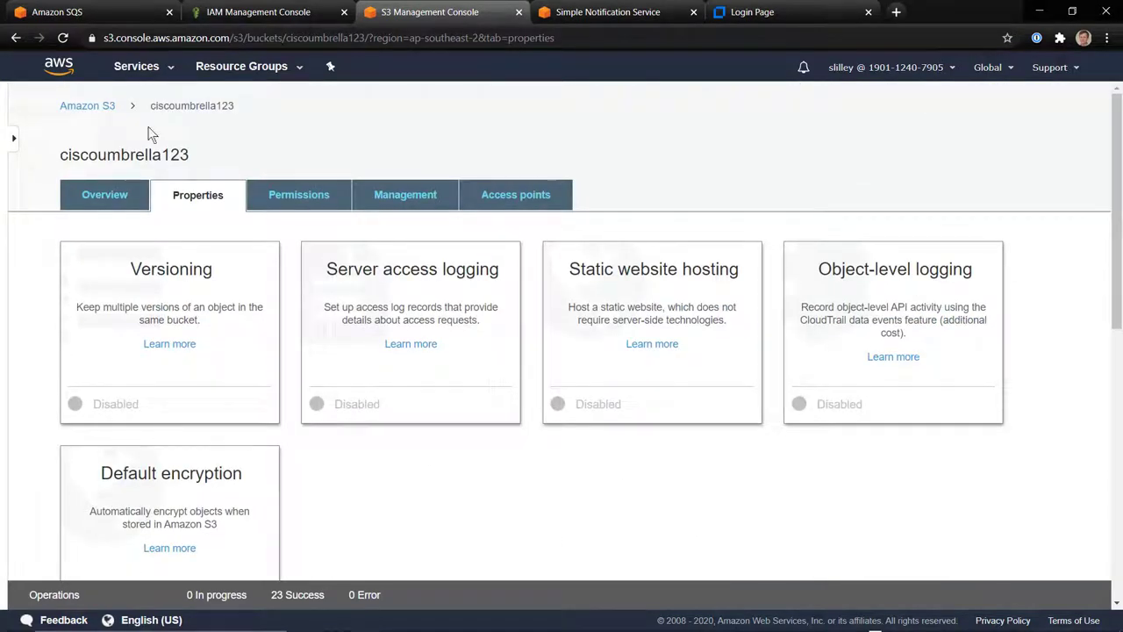
click(79, 12)
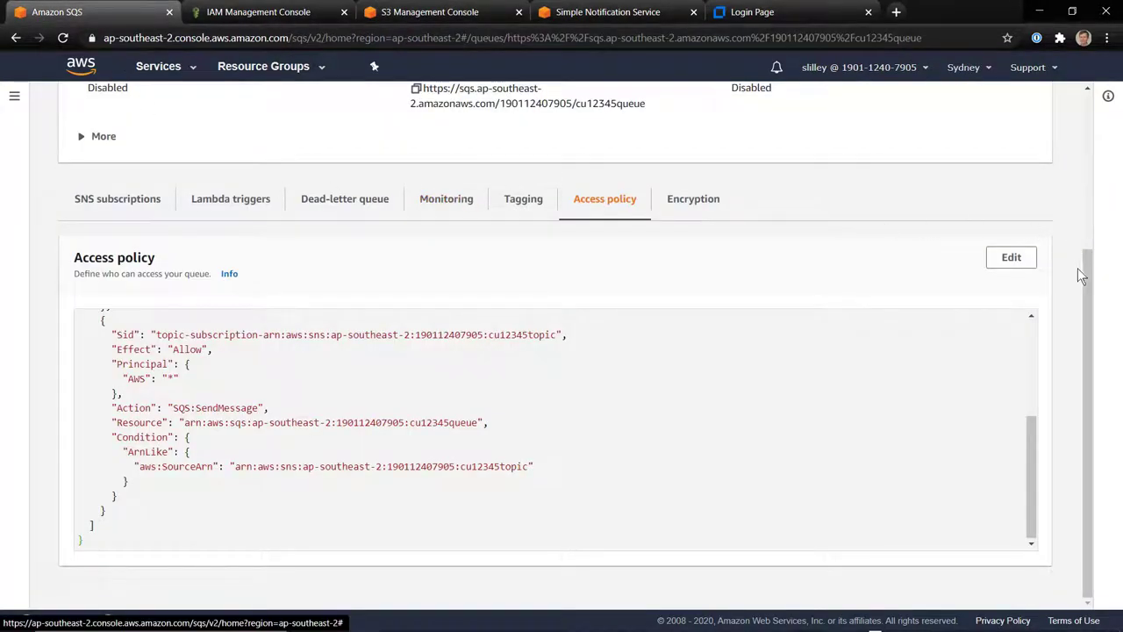
drag(1082, 269, 1079, 104)
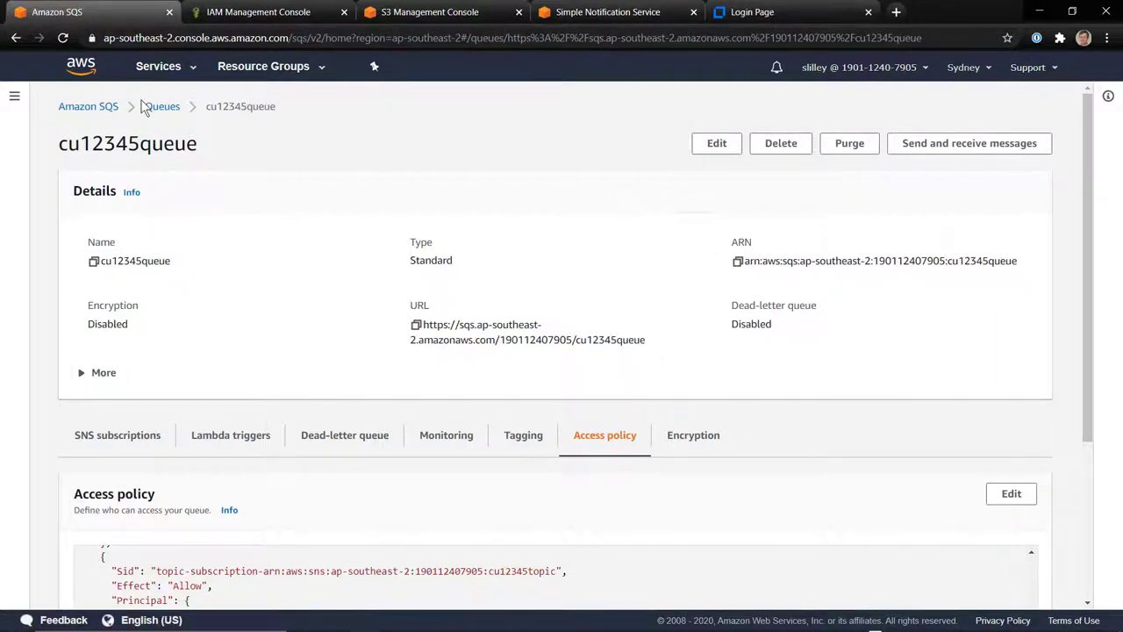
click(171, 108)
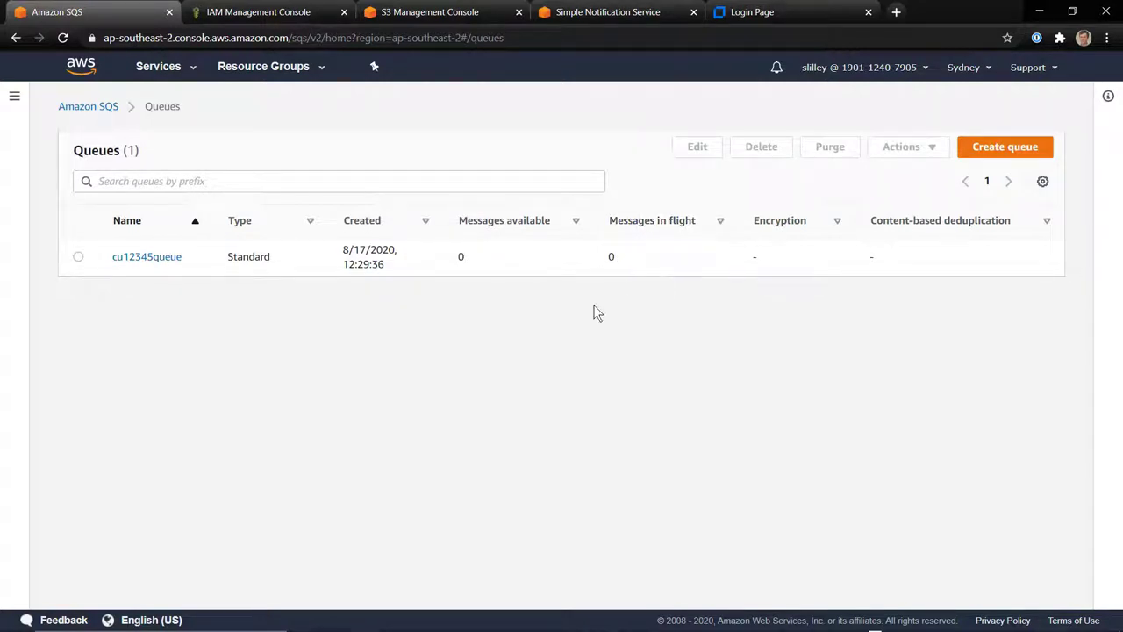
click(150, 258)
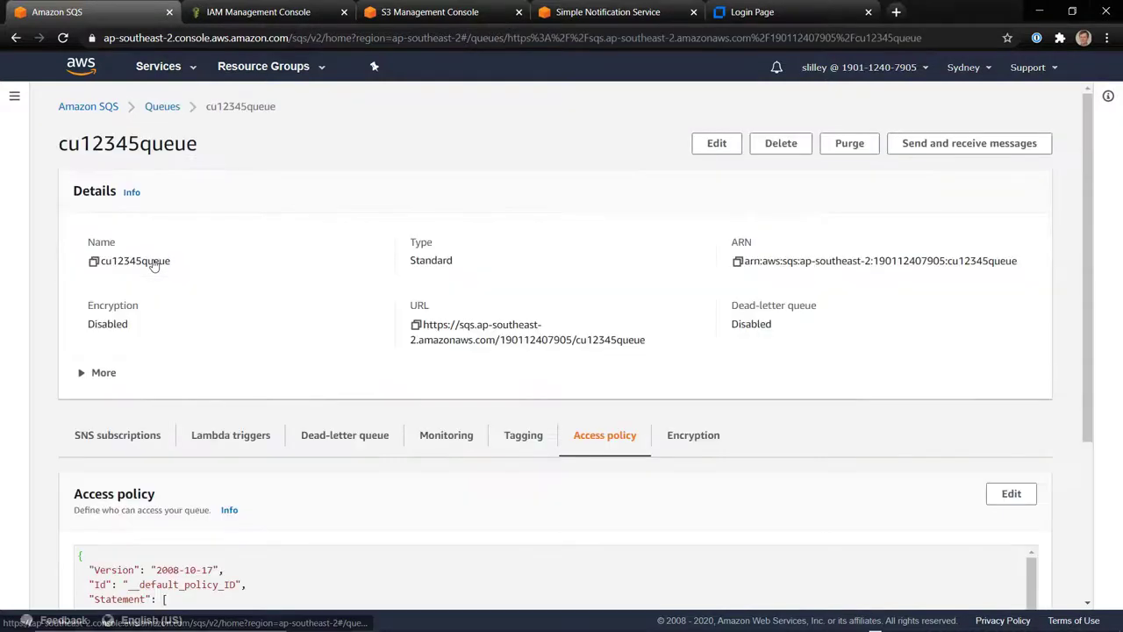
right_click(598, 488)
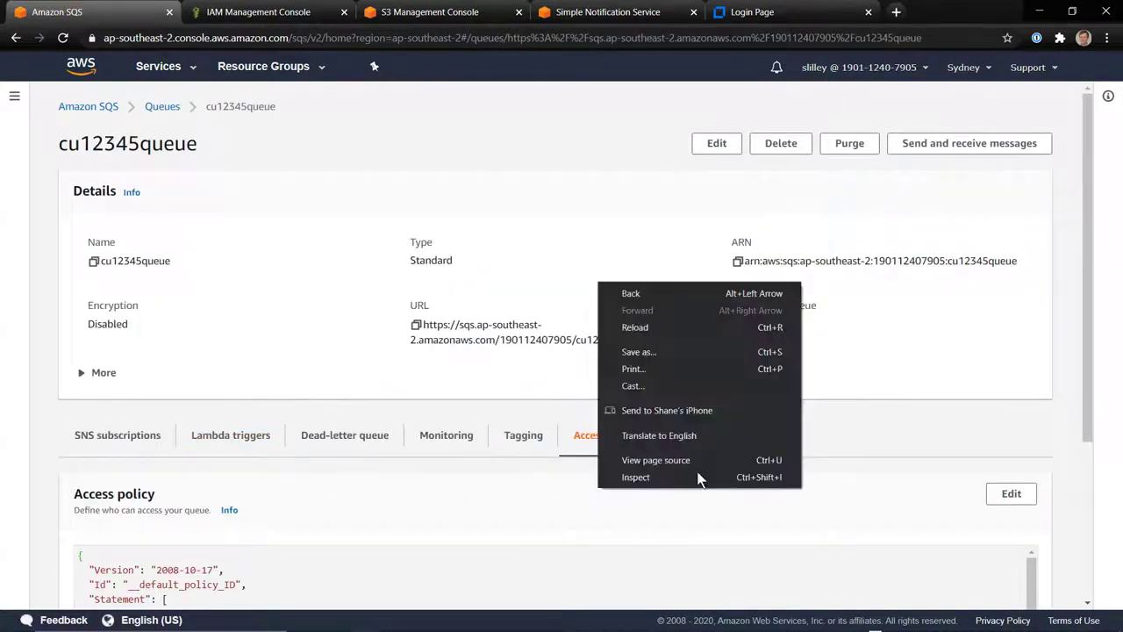
click(421, 242)
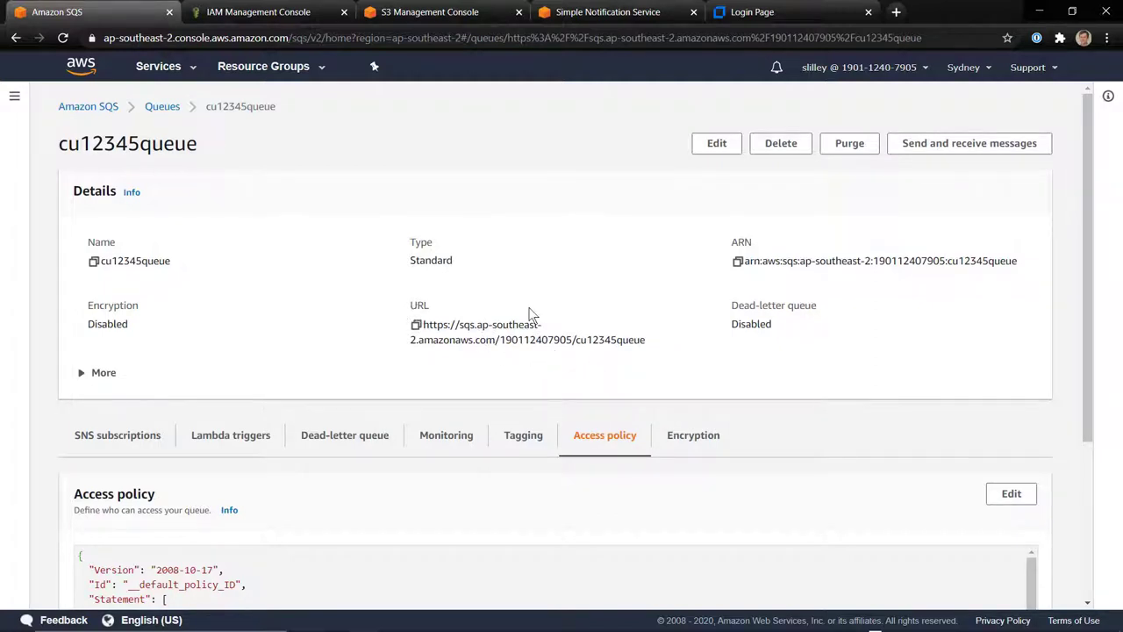
click(416, 325)
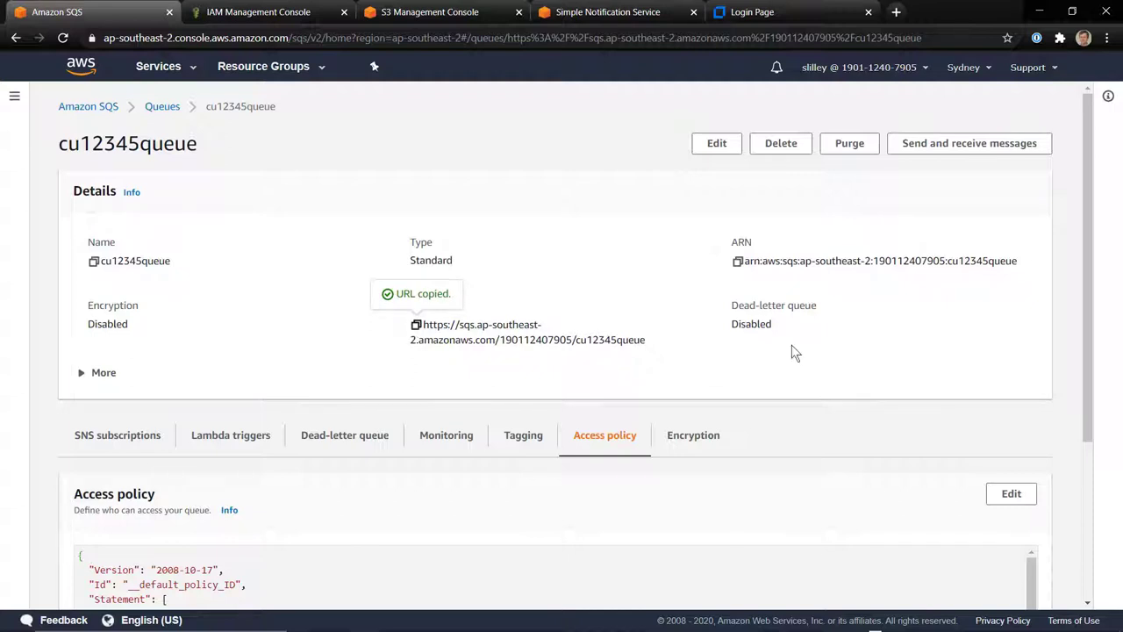
Examine the cu12345queue access policy, checking the allowed action, queue resource and source topic in the topic subscription statement
drag(1081, 256, 1041, 445)
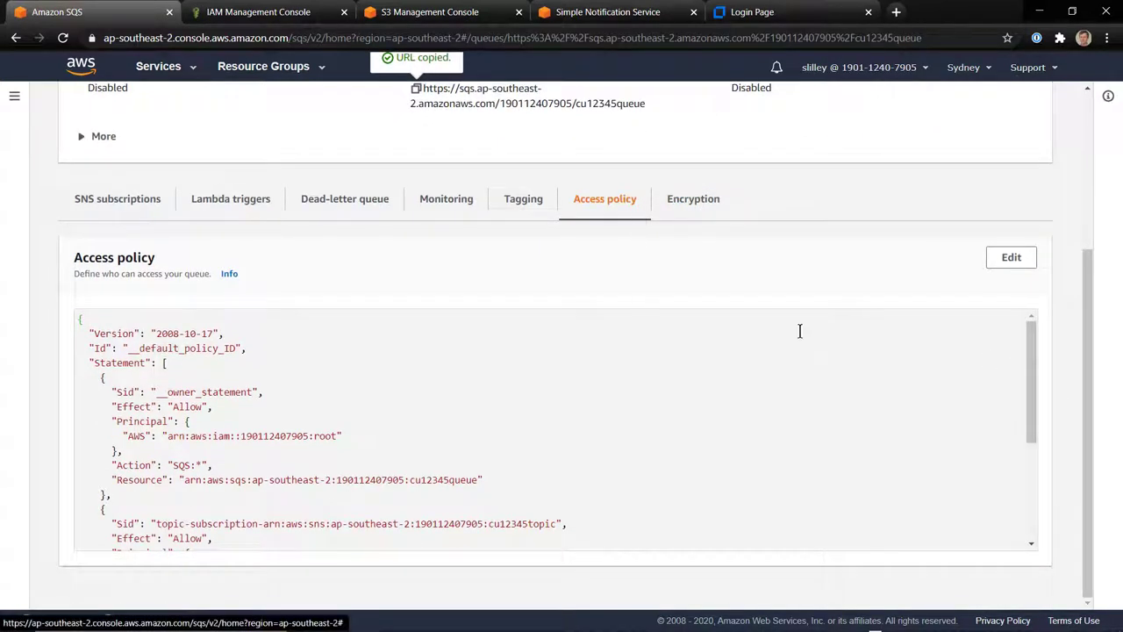
drag(1029, 370, 1022, 456)
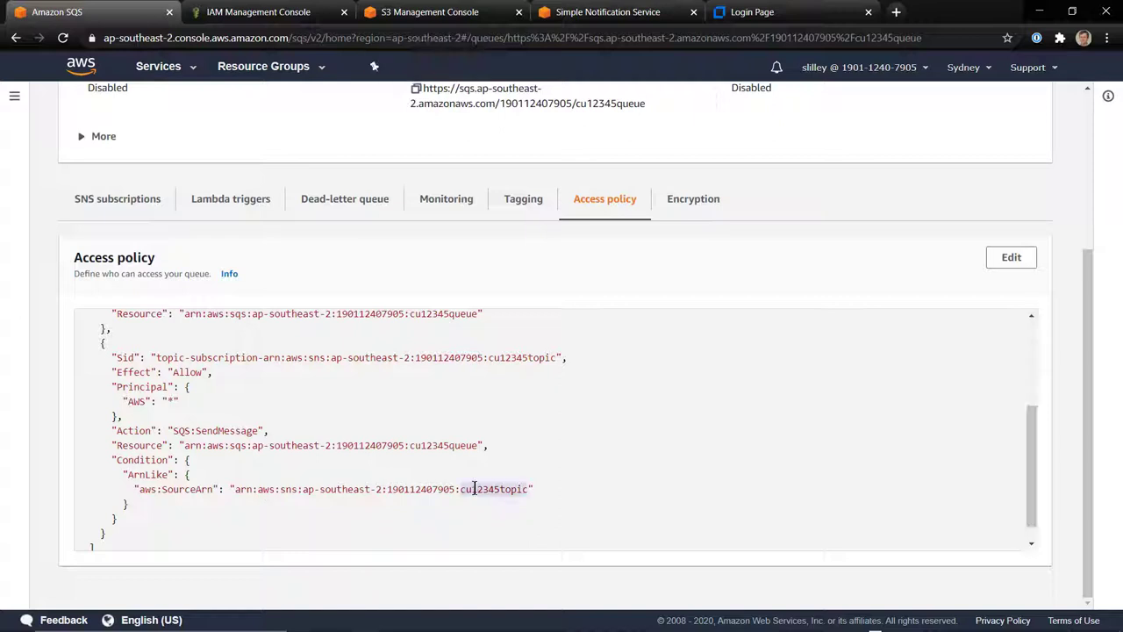
double_click(213, 429)
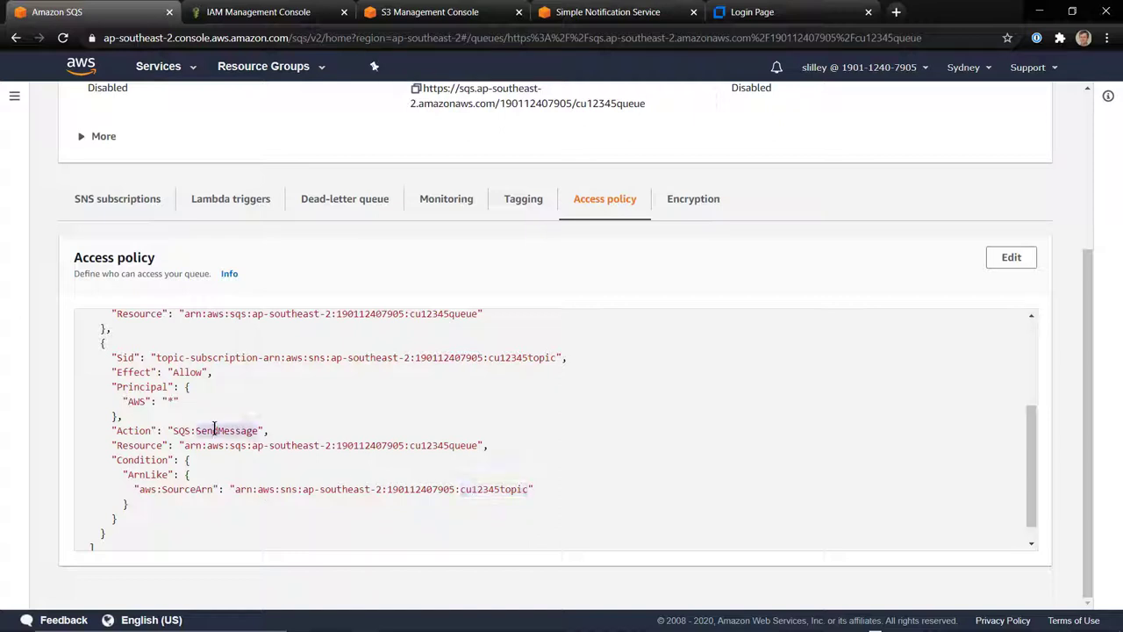
double_click(401, 445)
double_click(432, 445)
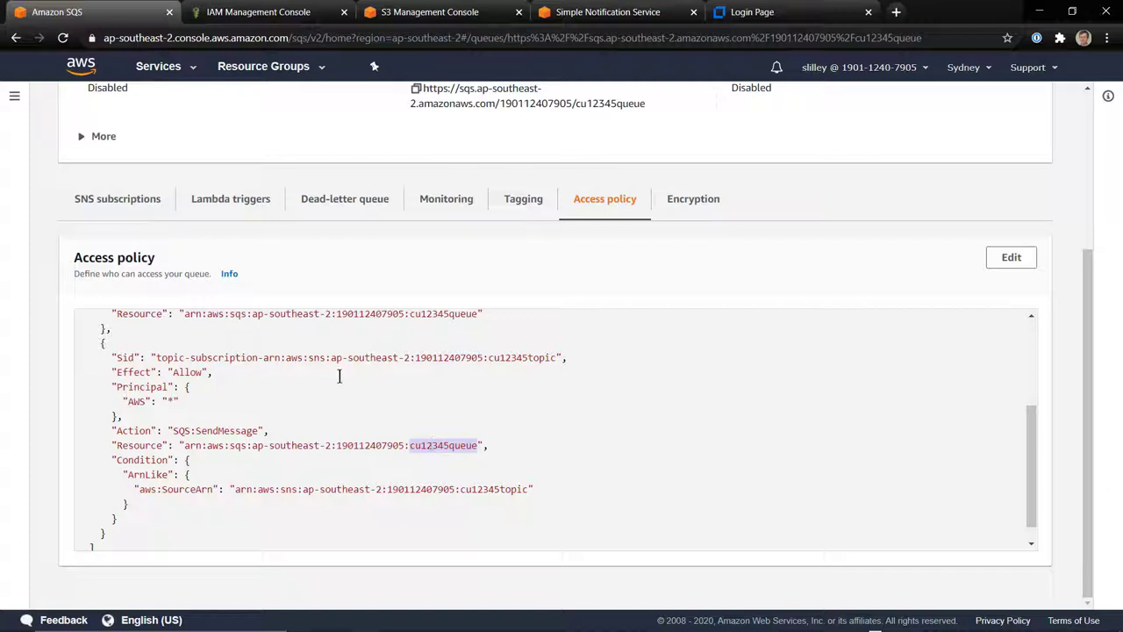
Show the SNS subscriptions of cu12345queue and view the cu12345topic subscription in SNS to review its endpoint, protocol and filter policy
click(130, 209)
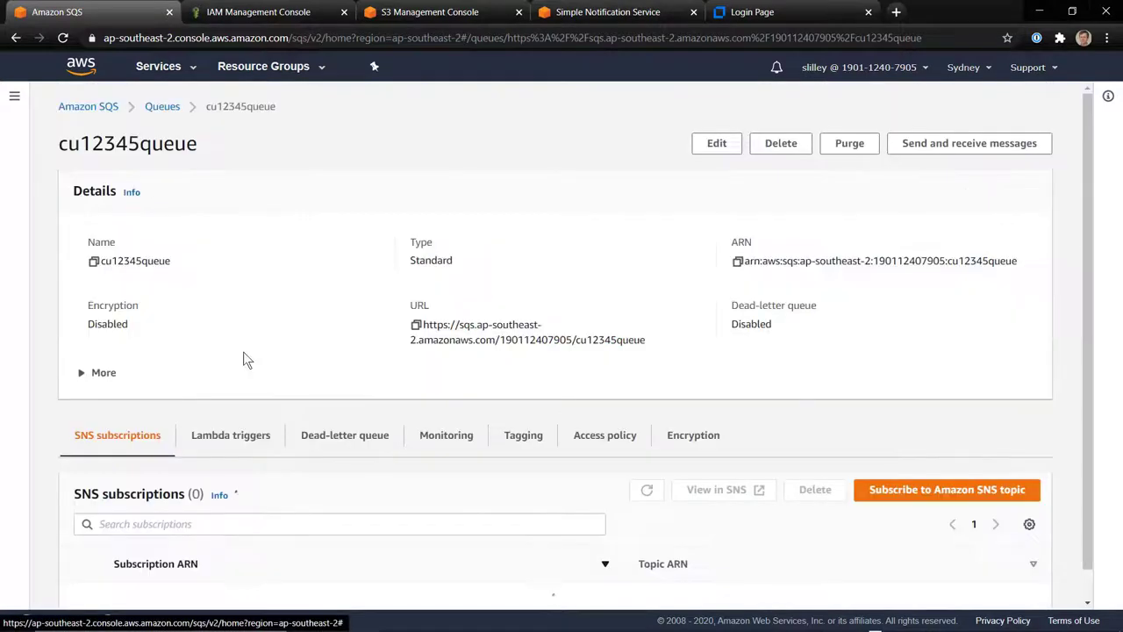
scroll(368, 350, down, 1)
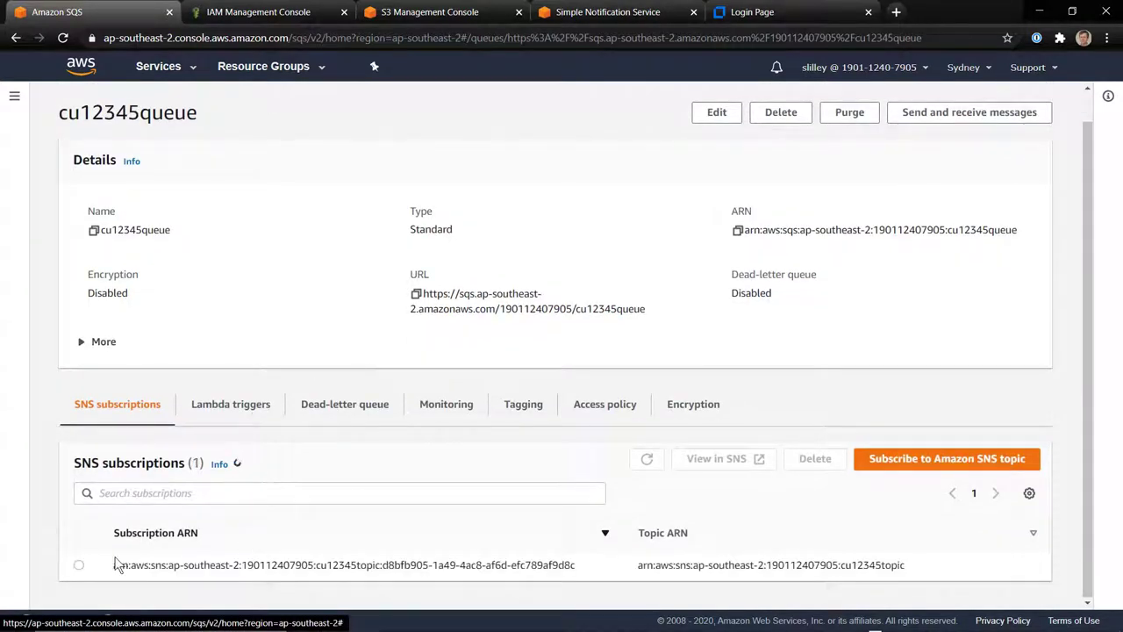
click(79, 565)
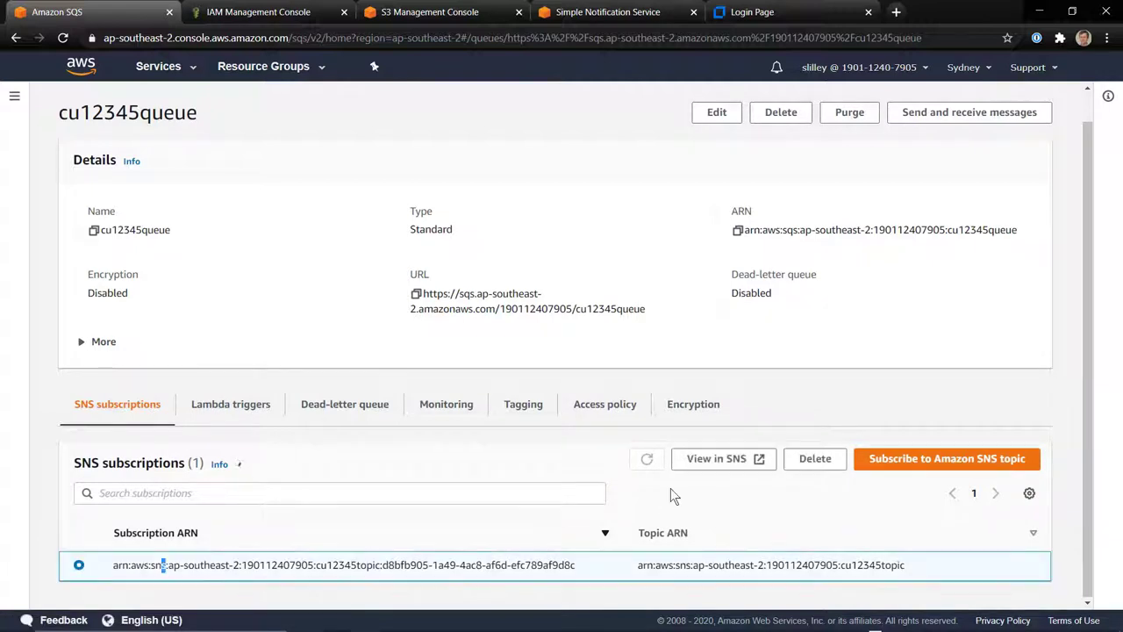
click(721, 458)
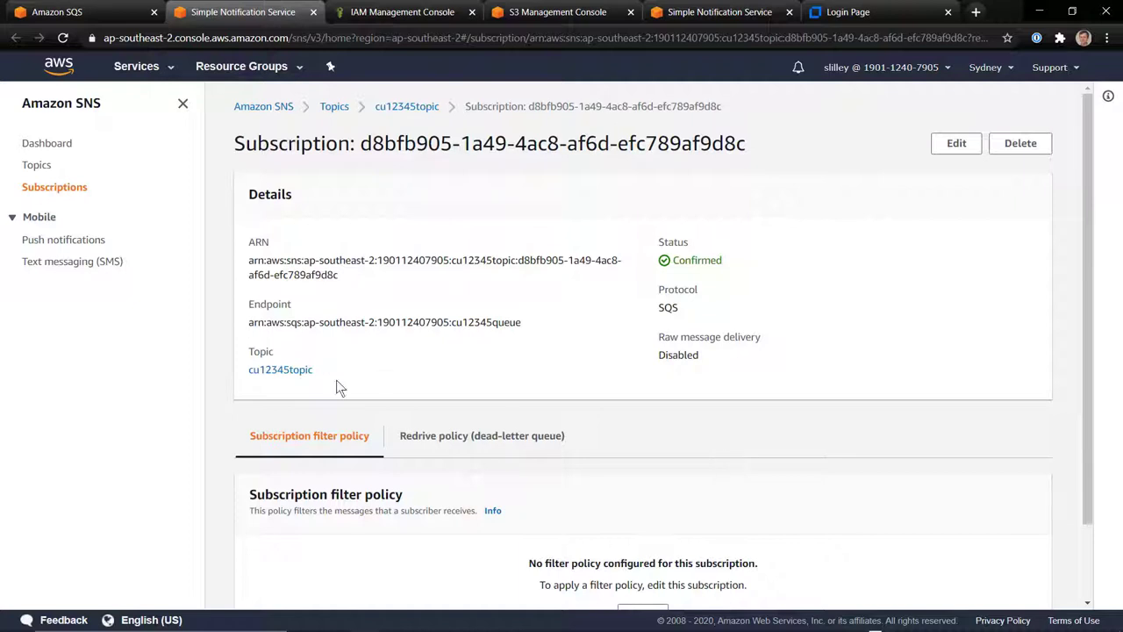
scroll(605, 315, down, 1)
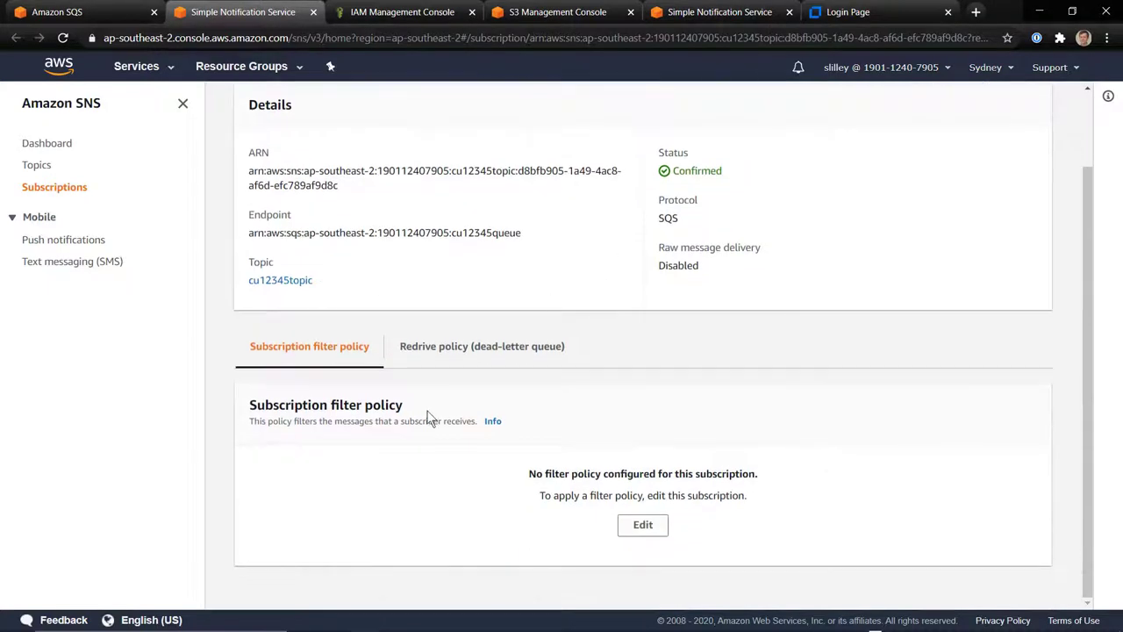
scroll(431, 419, up, 1)
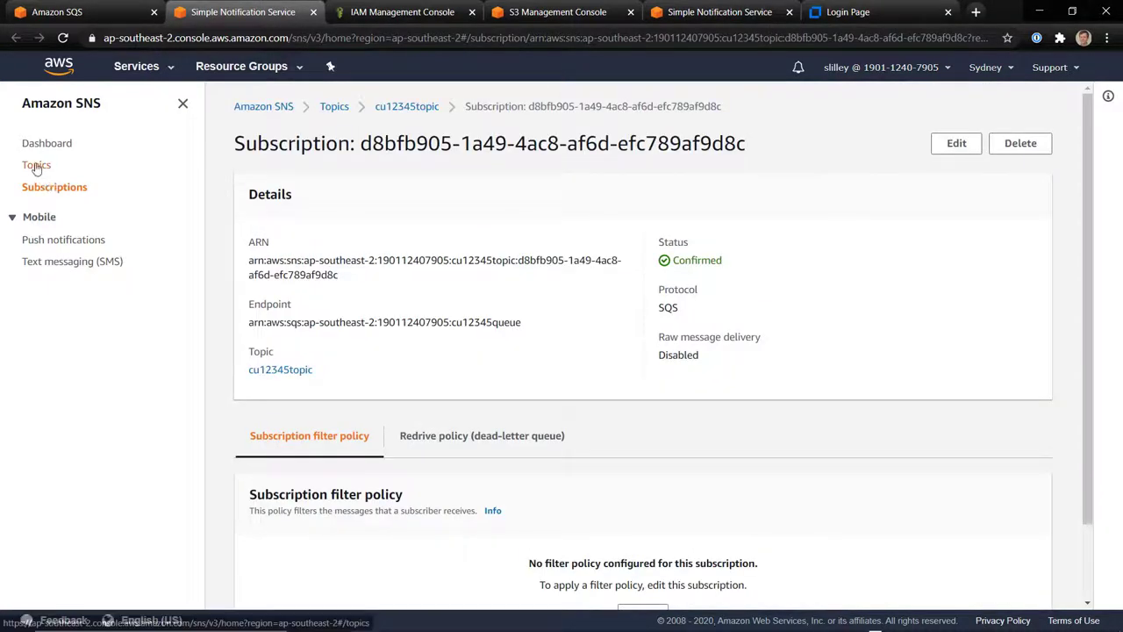
Open cu12345topic from the SNS topics to review its details and subscriptions, and return to the SNS dashboard overview
click(35, 164)
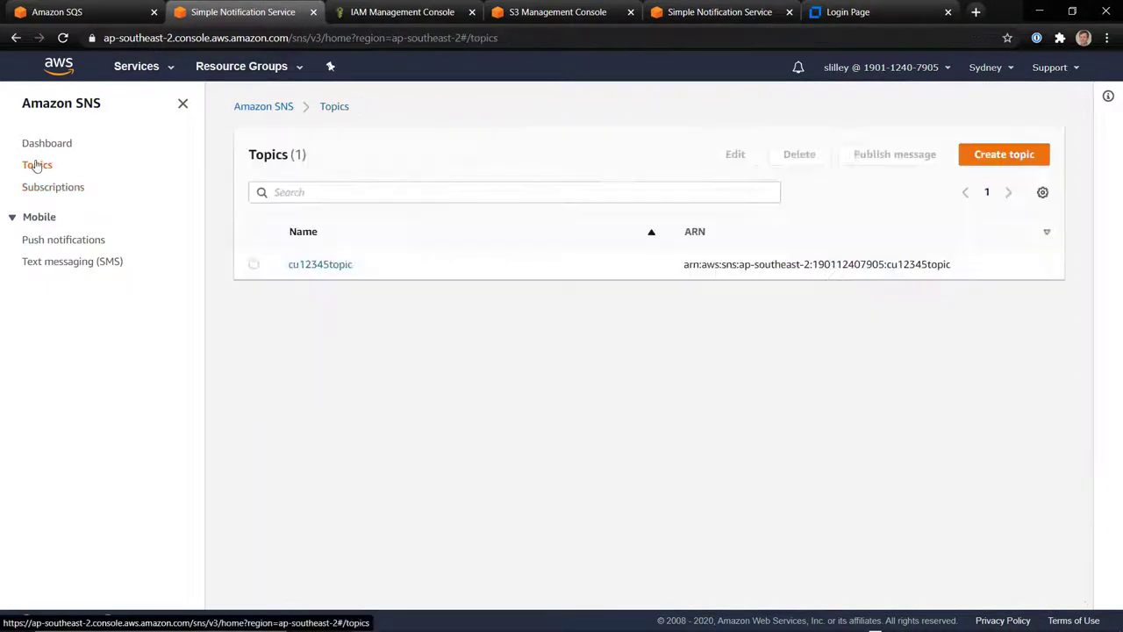
click(308, 267)
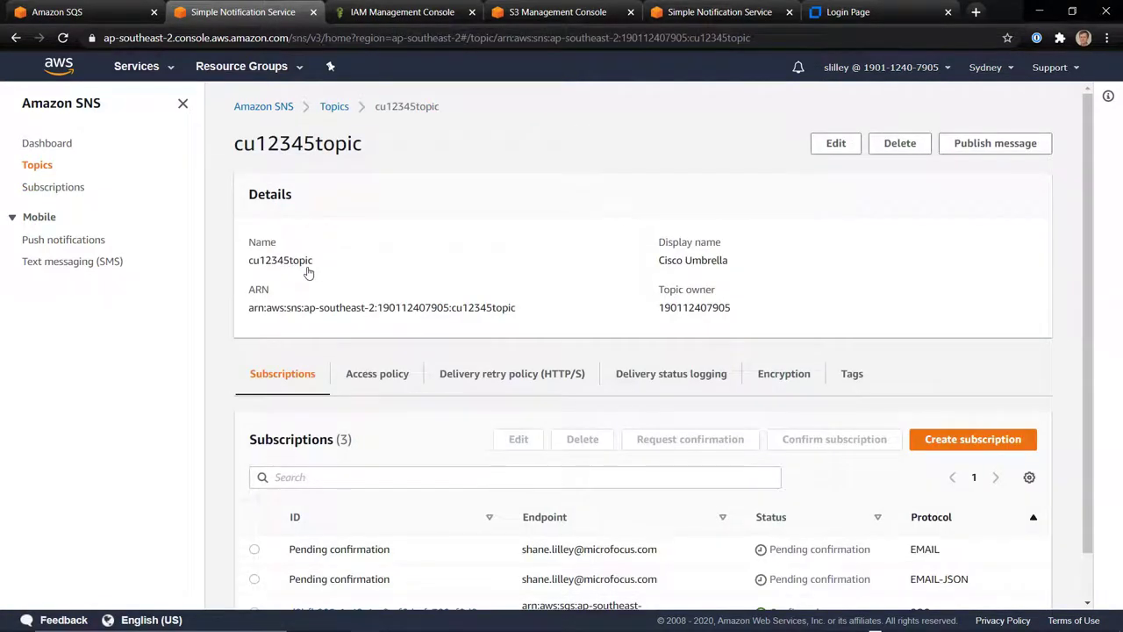
click(47, 143)
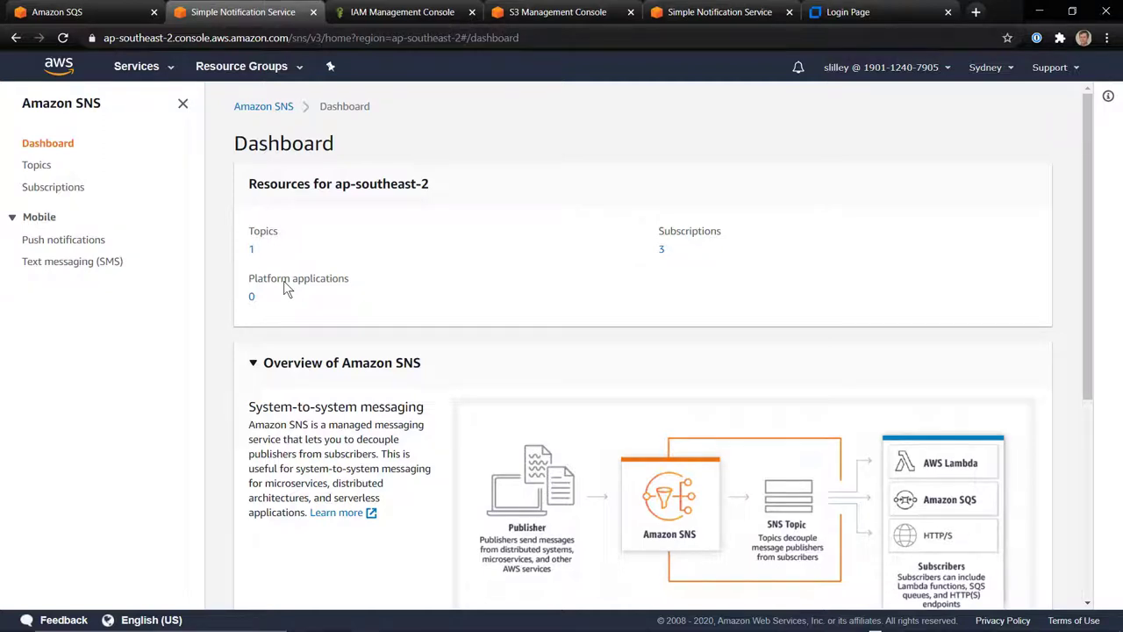
Switch to the S3 console and show the files in the events folder of the ciscoumbrella123 bucket
click(558, 14)
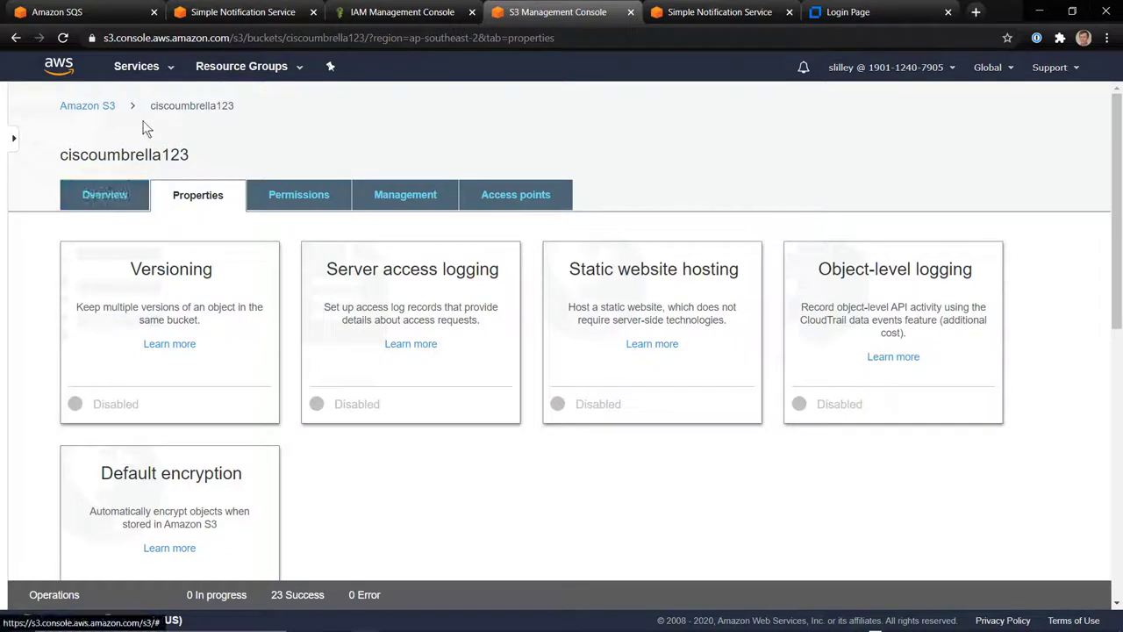
click(103, 195)
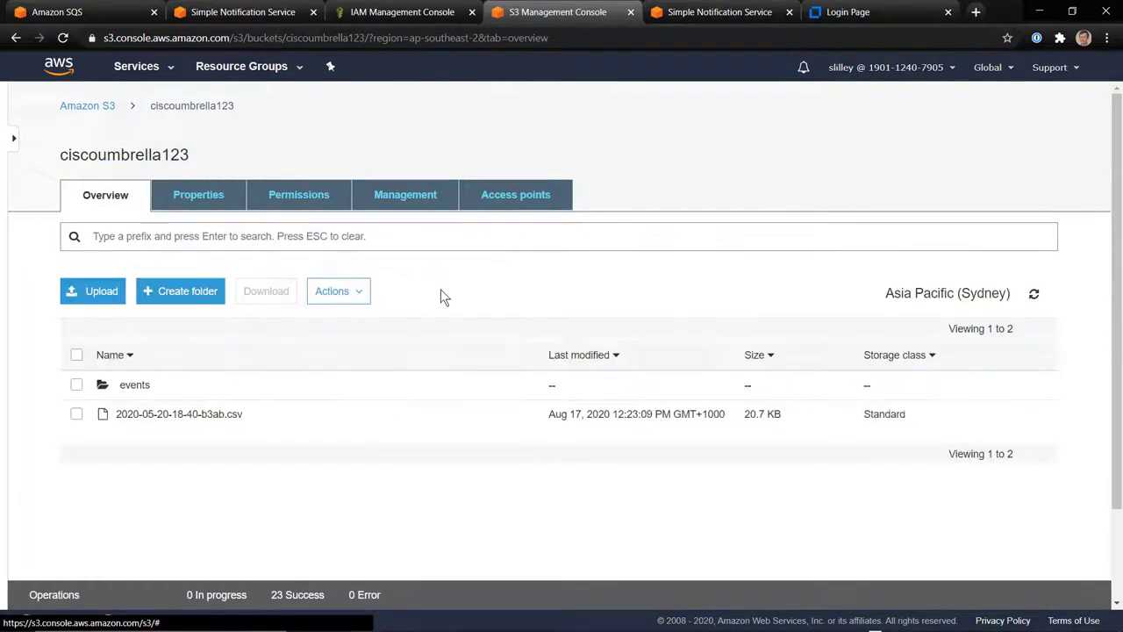
click(130, 386)
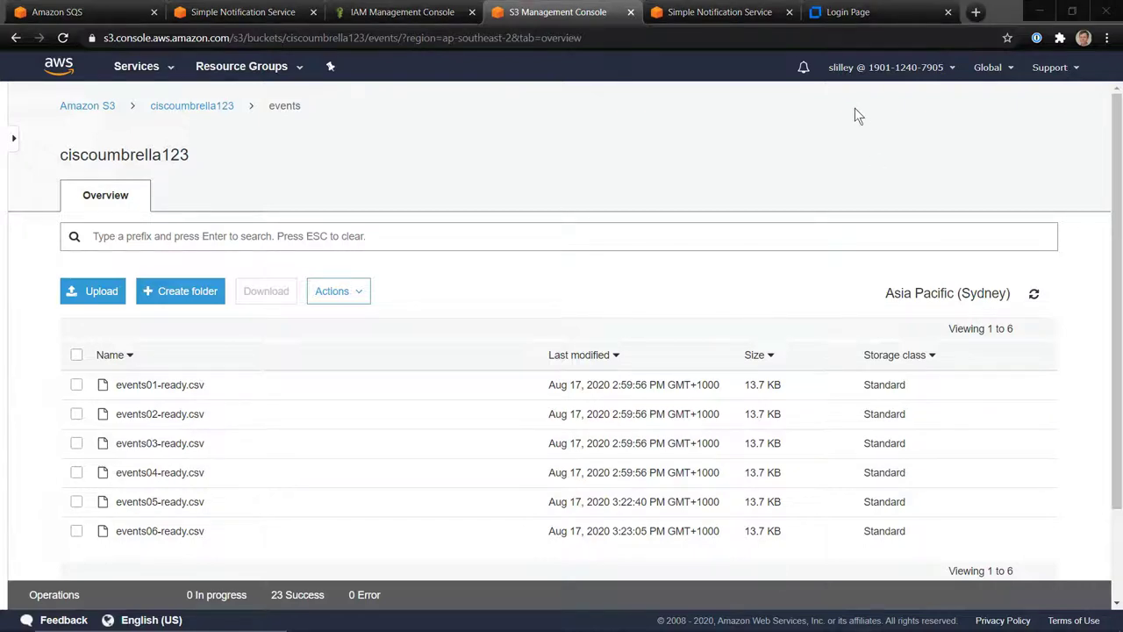
Log in to the Security, Risk & Governance site with the saved account e-mail and password, and review the Device Product = Umbrella search
click(877, 10)
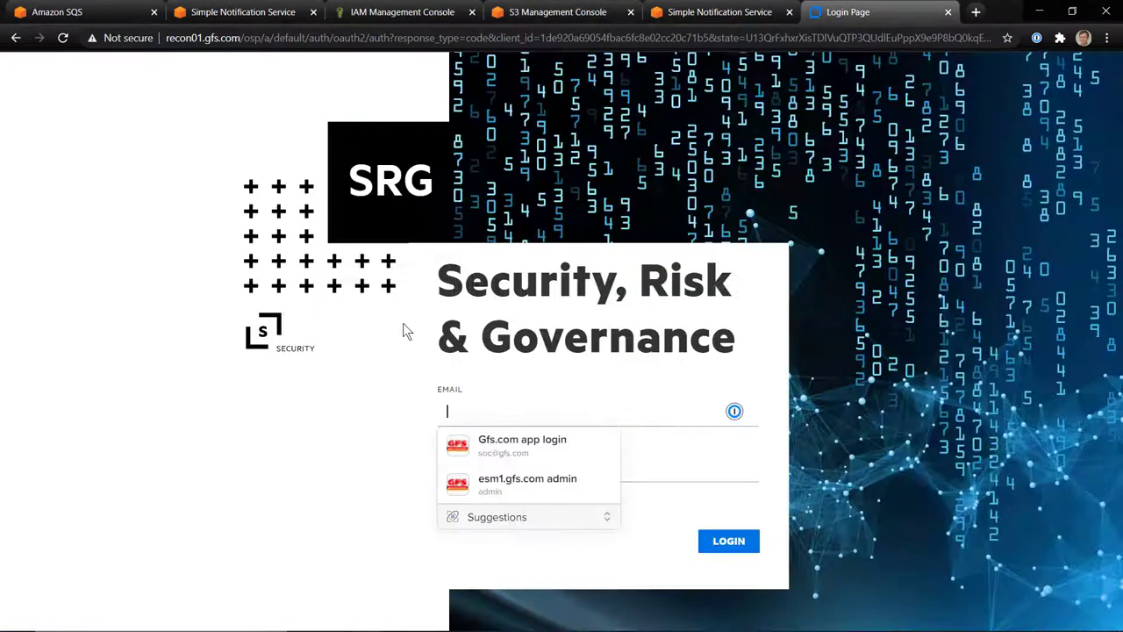
click(527, 447)
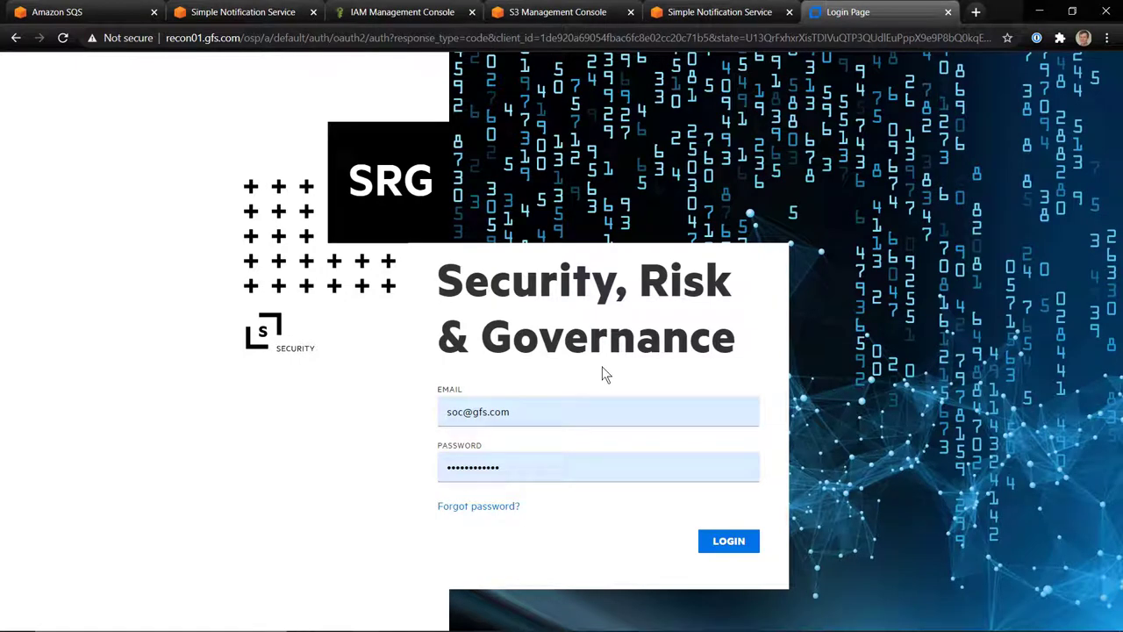
click(727, 539)
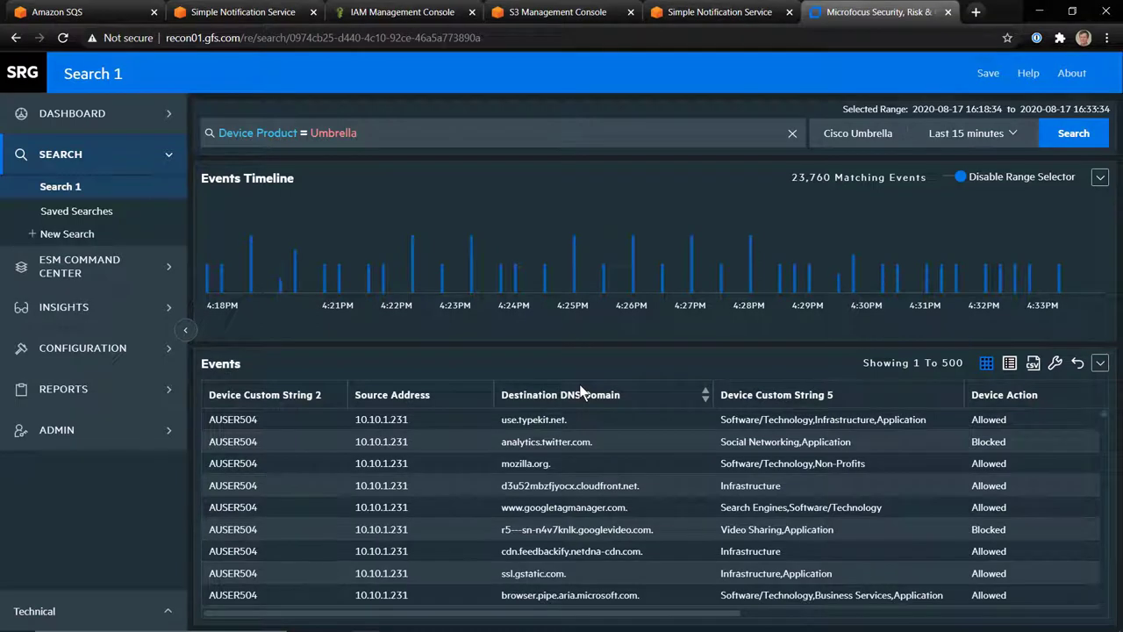
drag(375, 133, 198, 154)
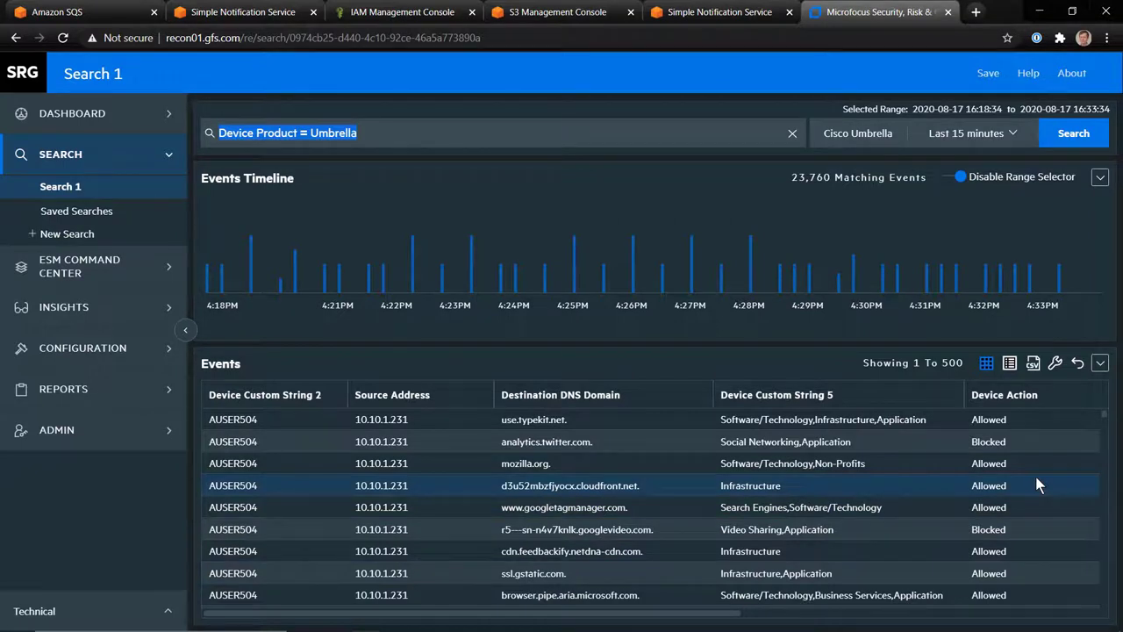
Open the Cisco Umbrella dashboard in ESM Command Center and switch it to tab view to examine the last 20 domains
click(64, 267)
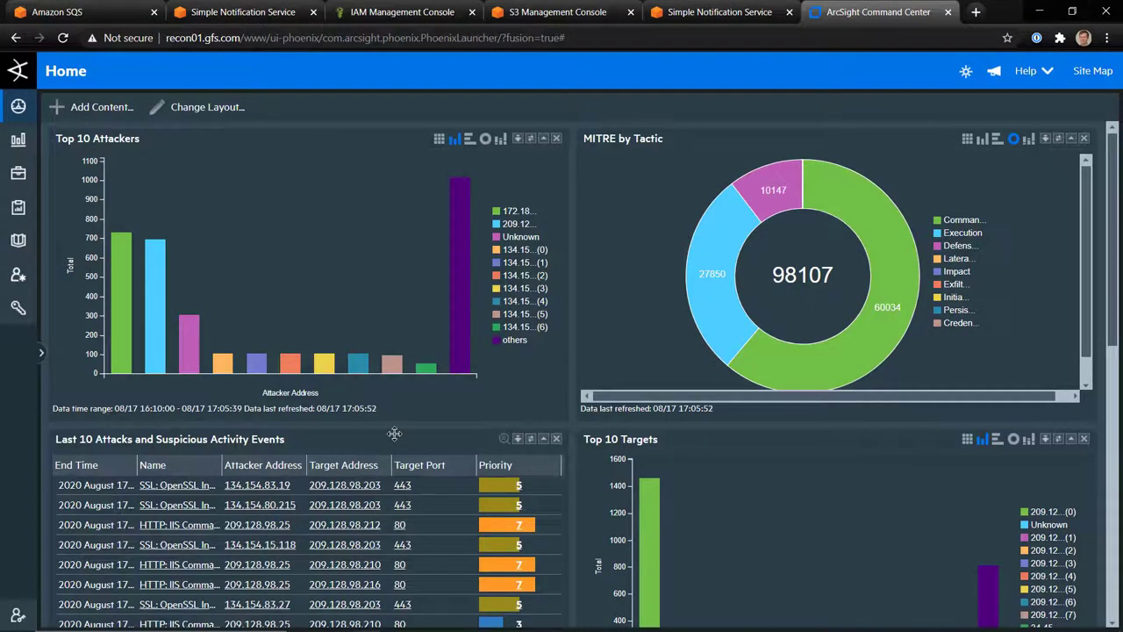
mouse_move(352, 303)
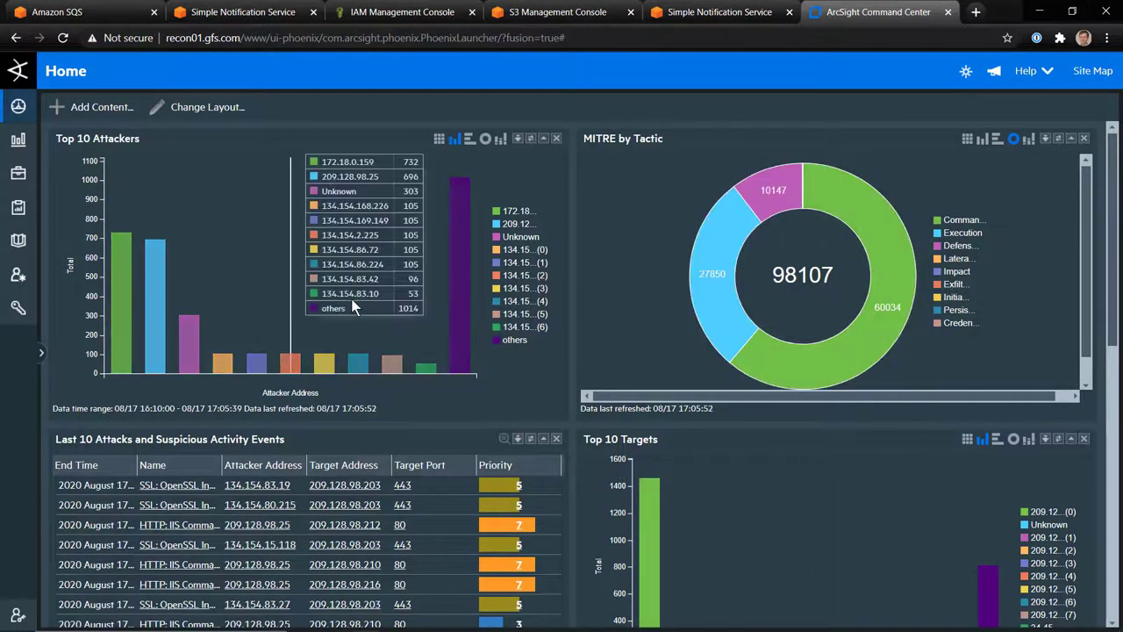
click(40, 353)
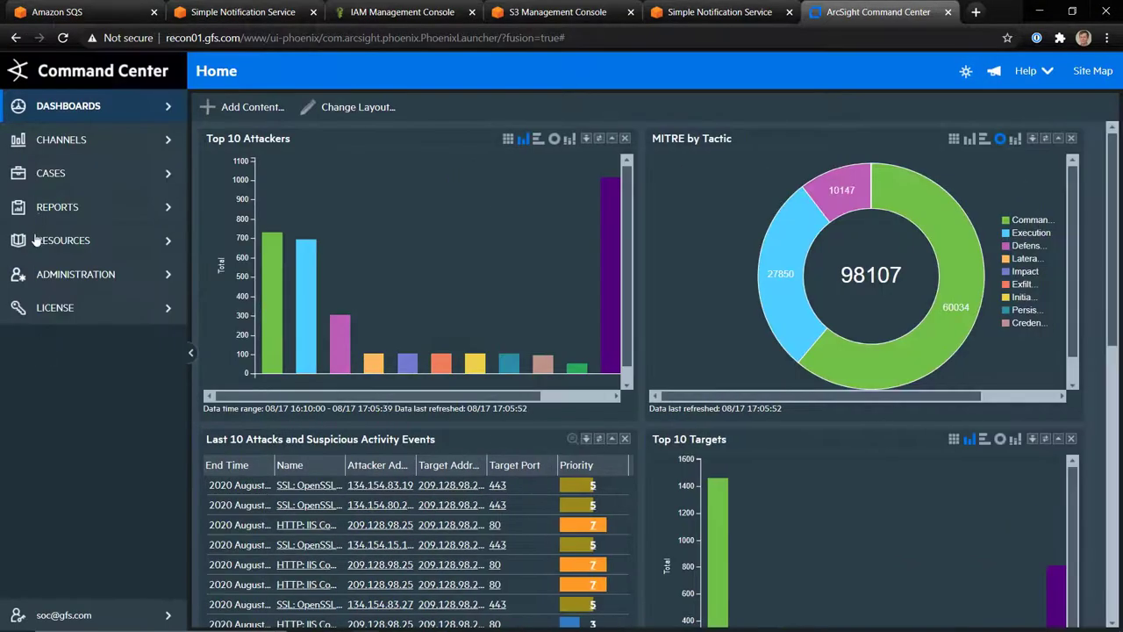
click(74, 105)
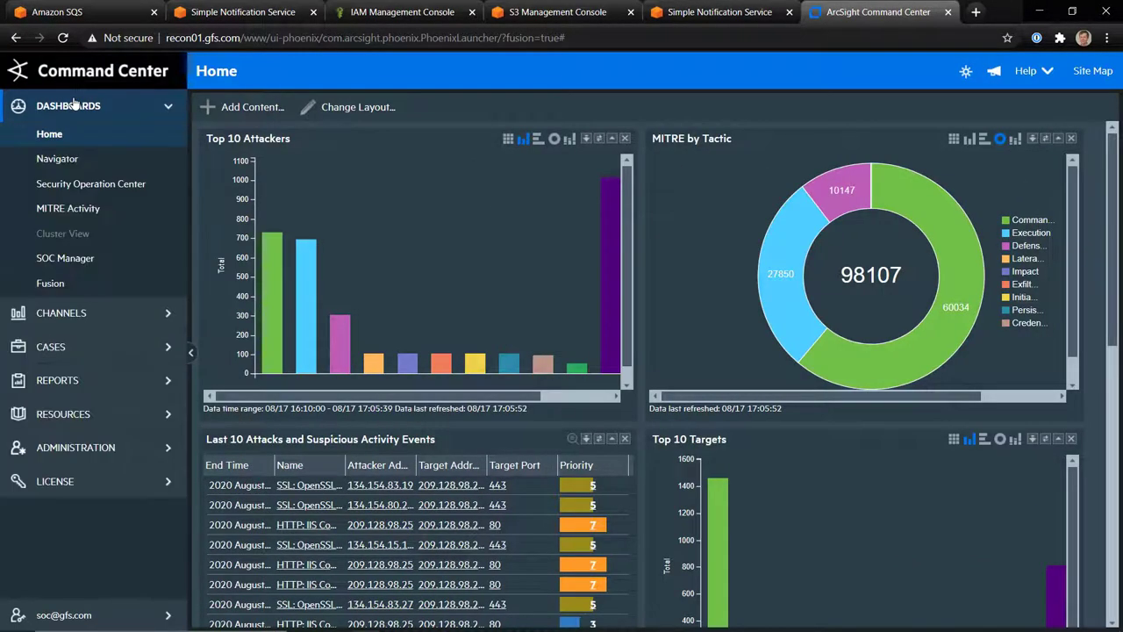
click(58, 165)
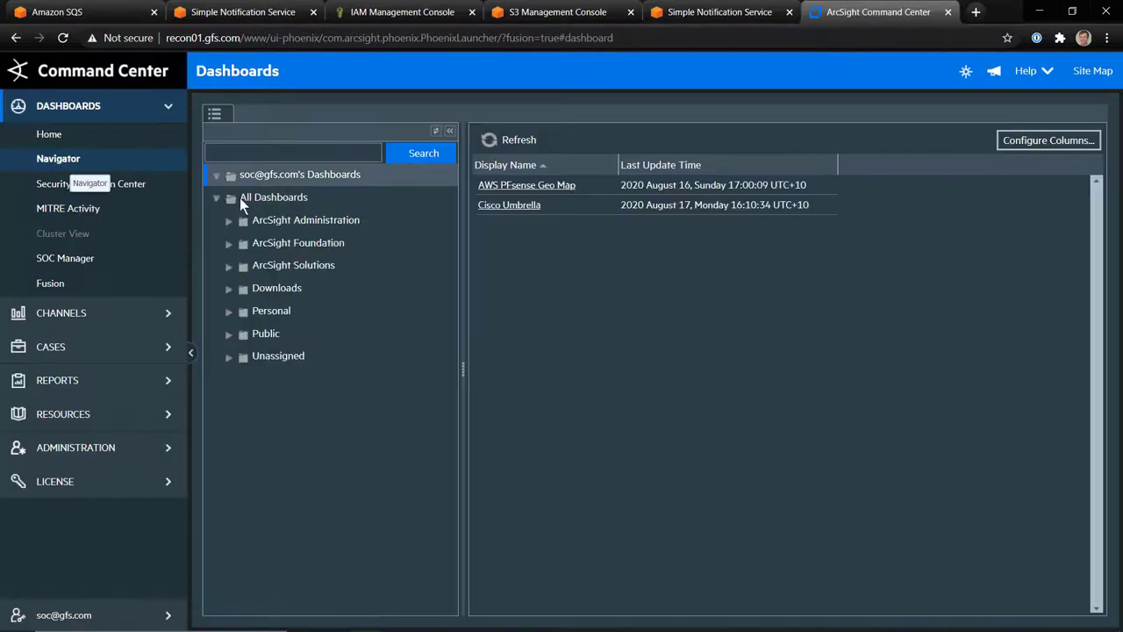
click(517, 211)
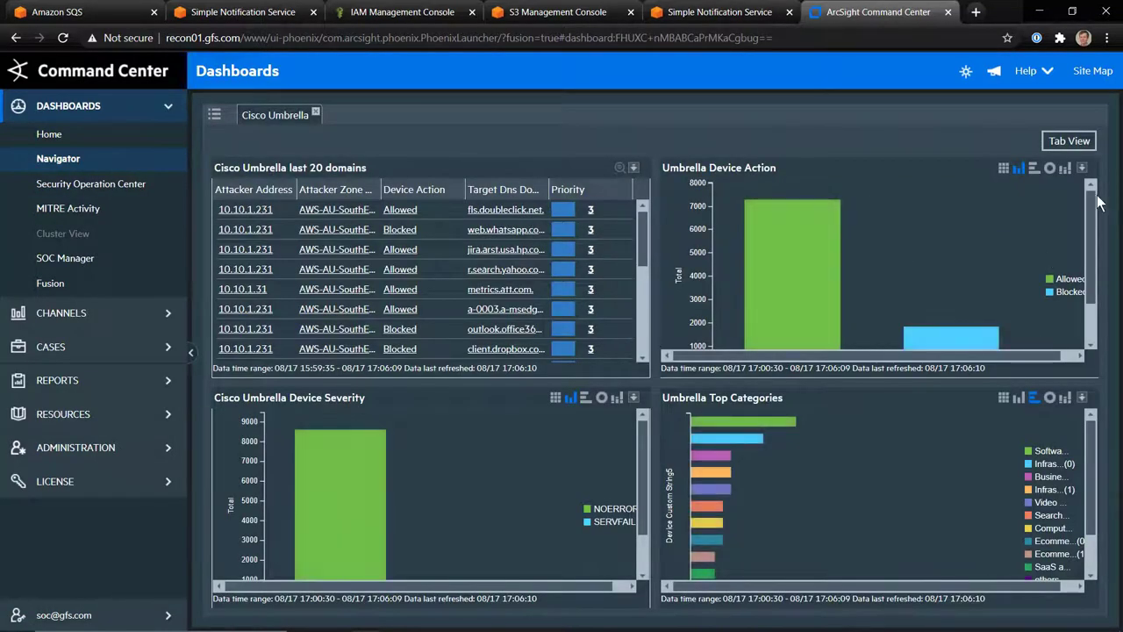
click(1066, 140)
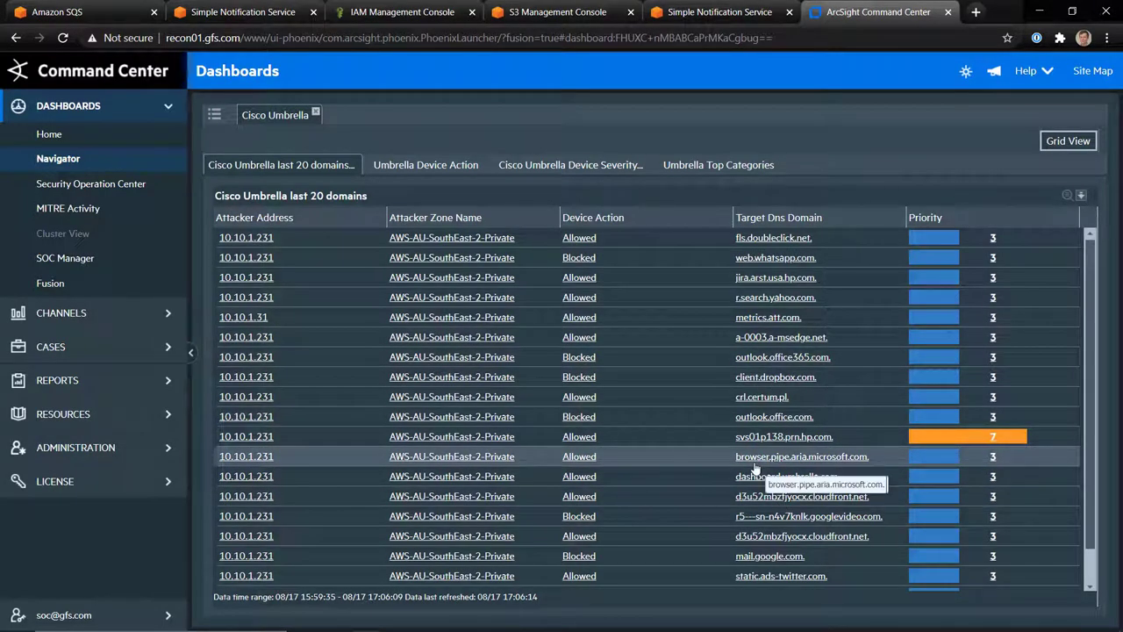
Examine the Umbrella Device Action, Cisco Umbrella Device Severity and Umbrella Top Categories charts in the Cisco Umbrella dashboard, including their per-category totals
click(428, 166)
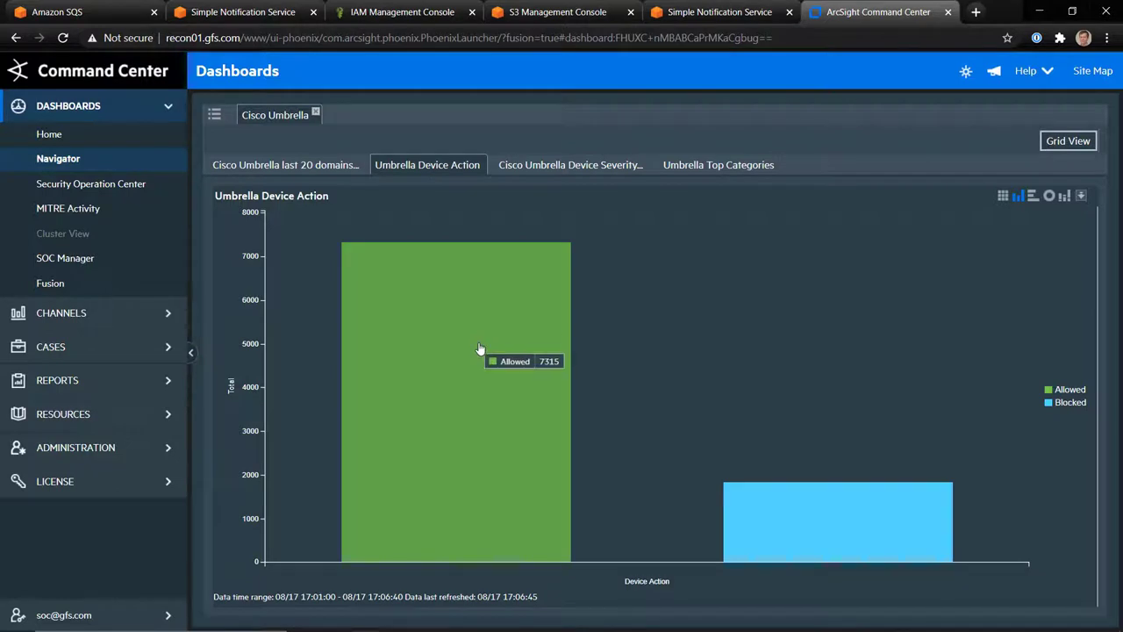
mouse_move(798, 507)
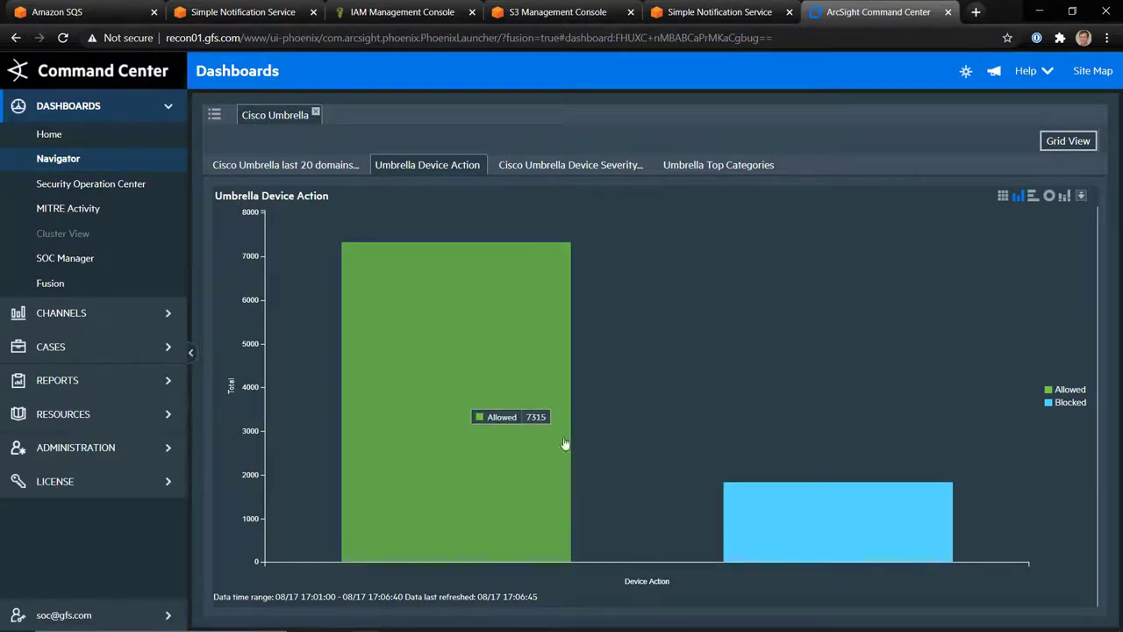
mouse_move(569, 417)
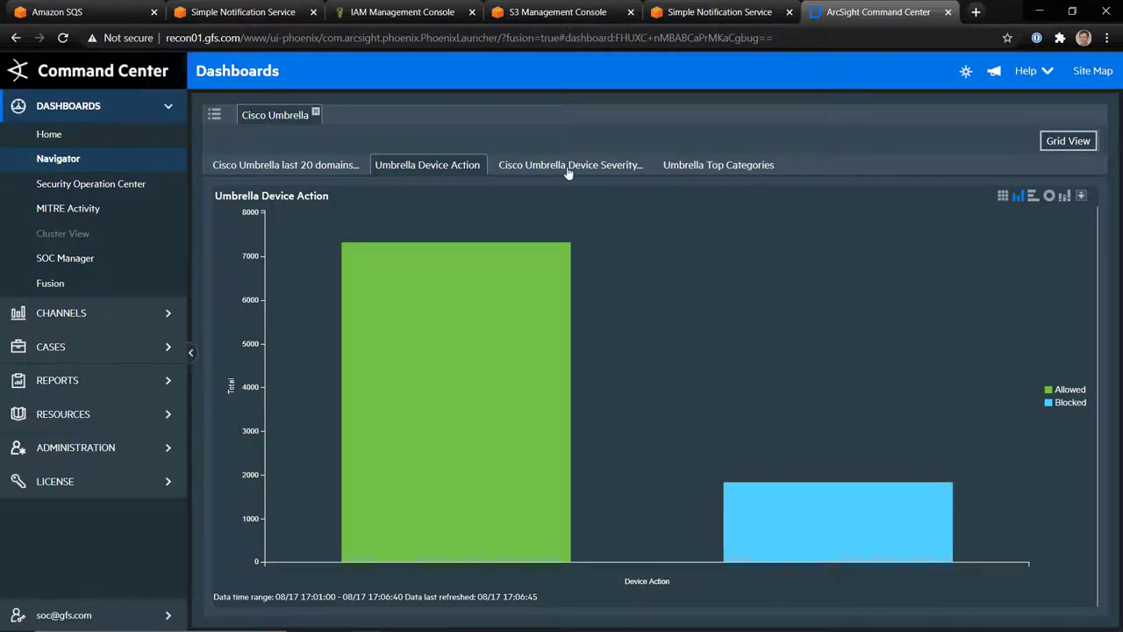
click(568, 167)
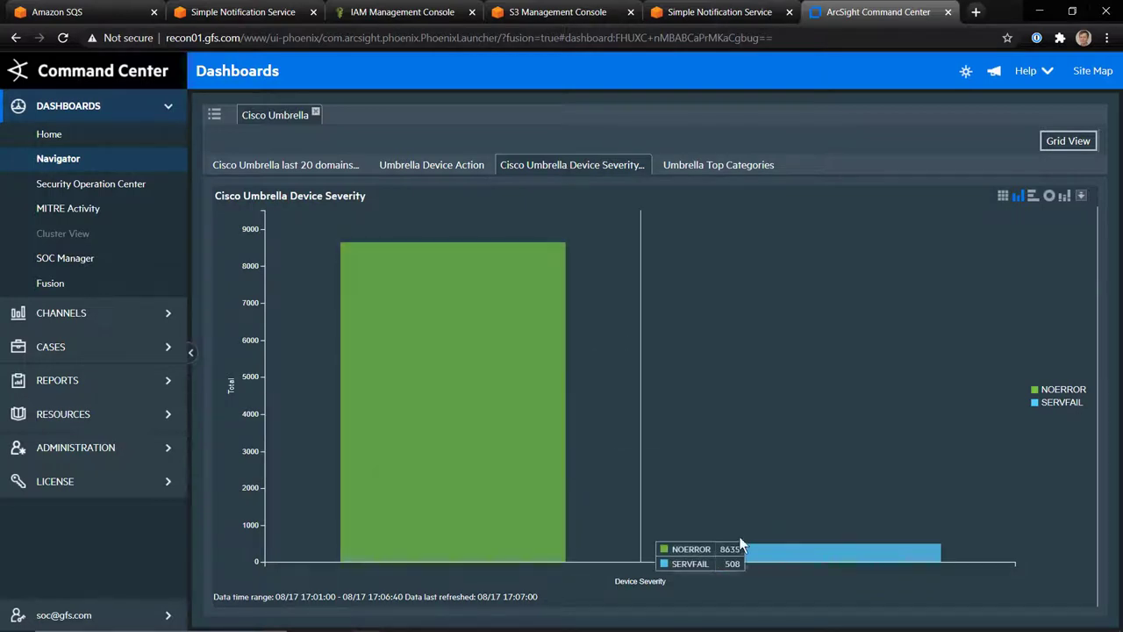
mouse_move(503, 472)
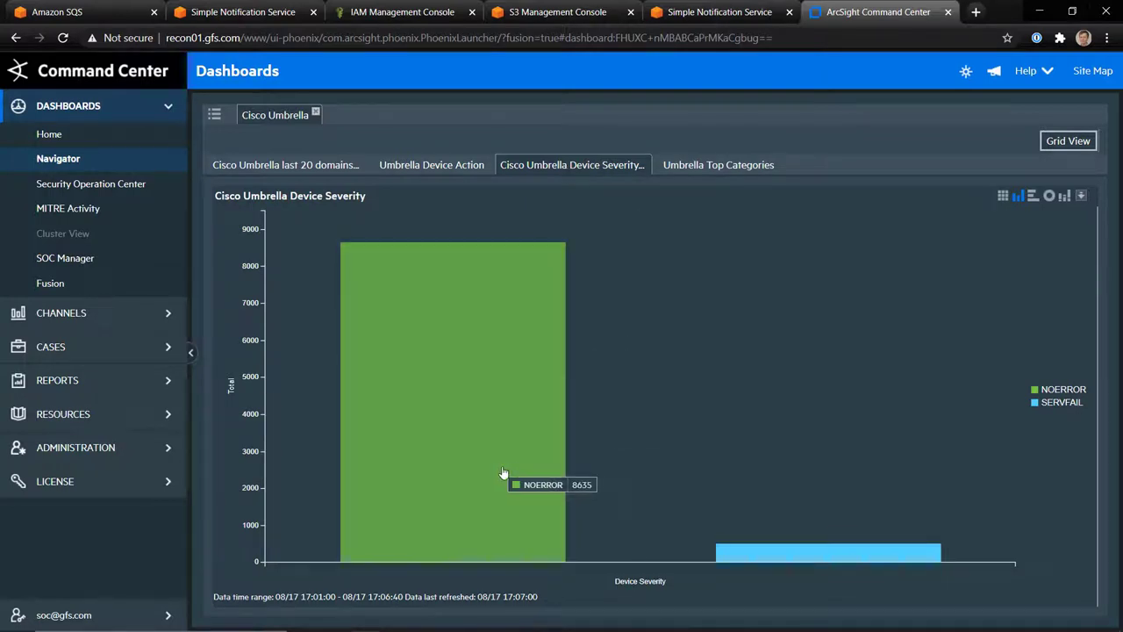
click(717, 168)
mouse_move(855, 376)
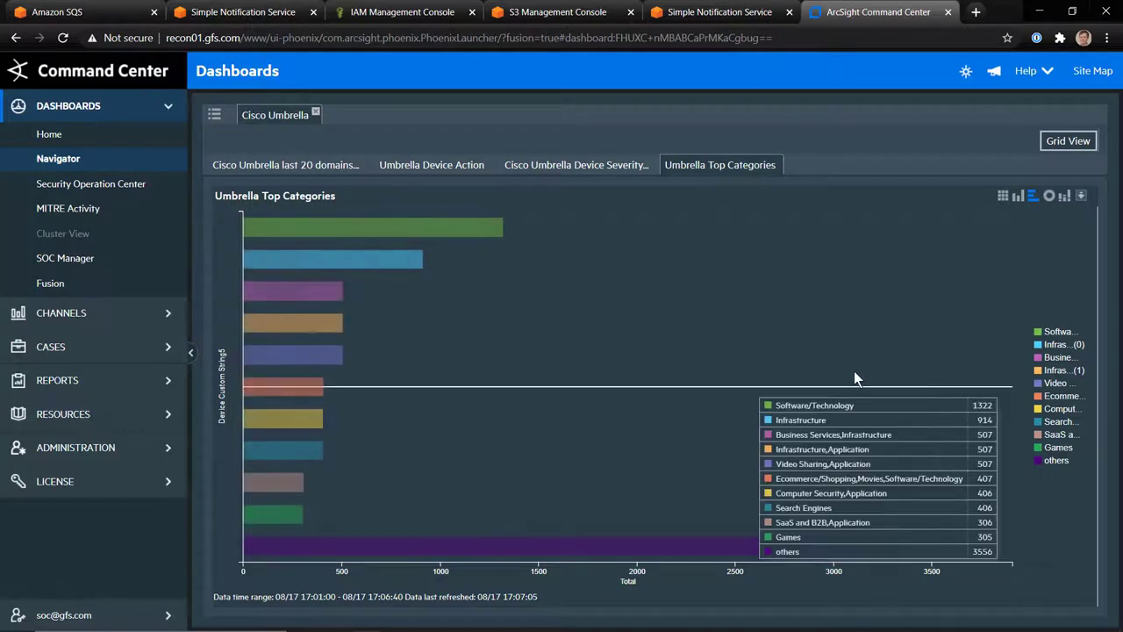